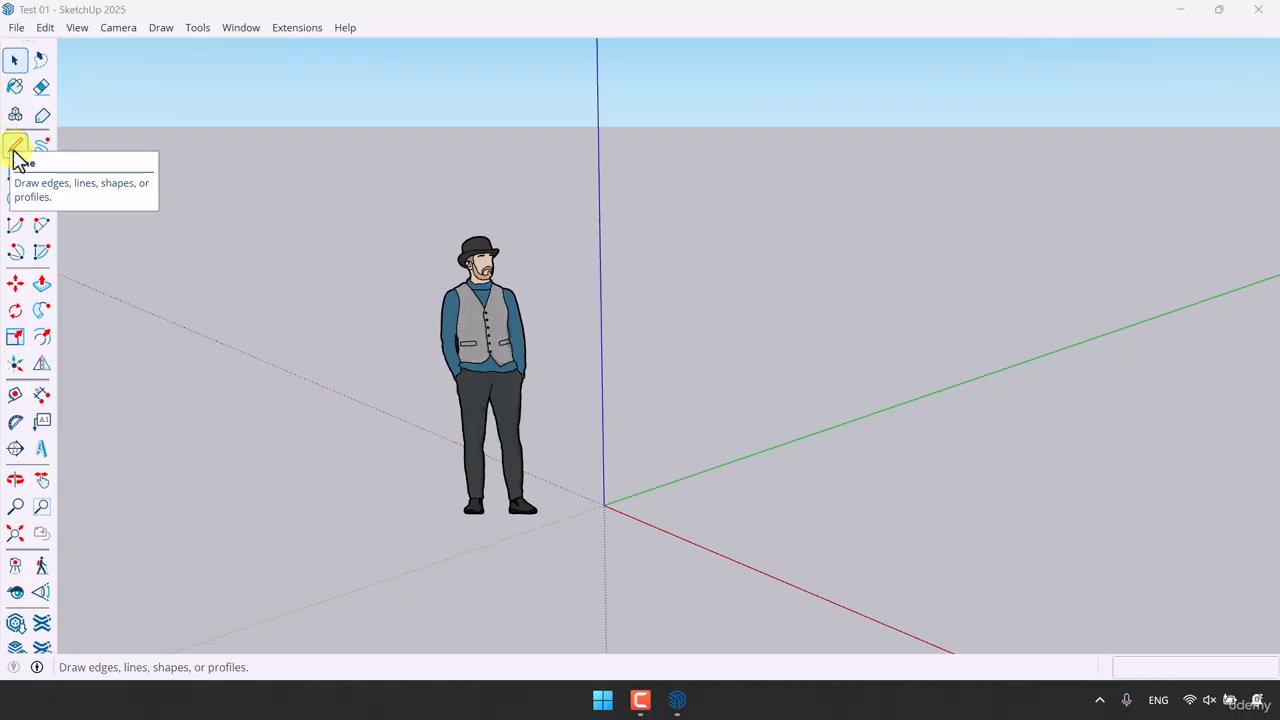
Step: Start the Line tool and draw a first edge 1 m long along the green axis
click(15, 150)
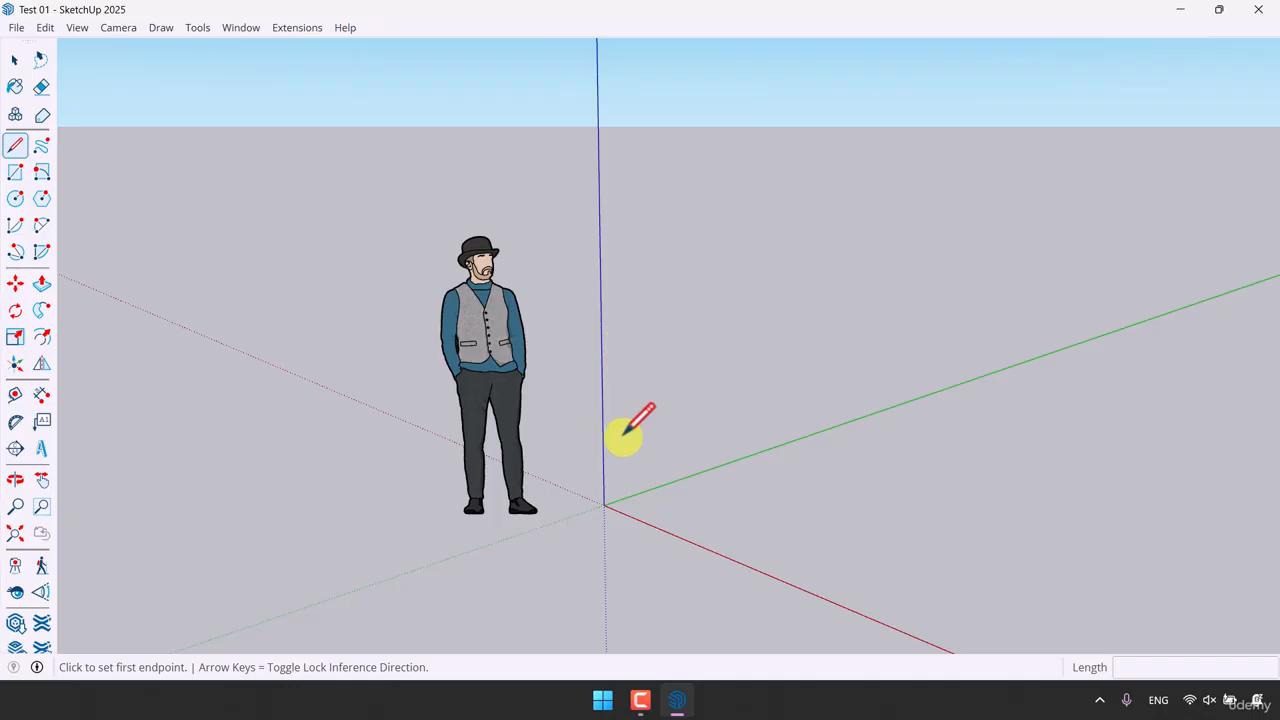
click(678, 508)
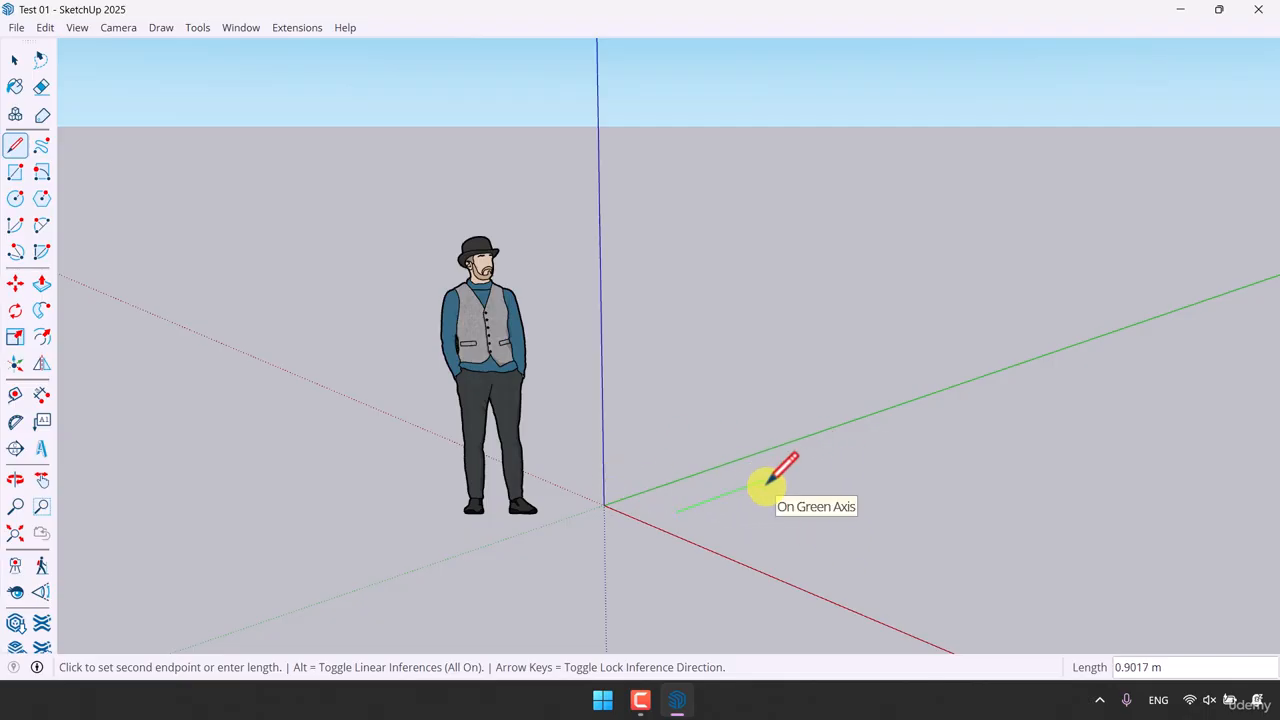
key(Left)
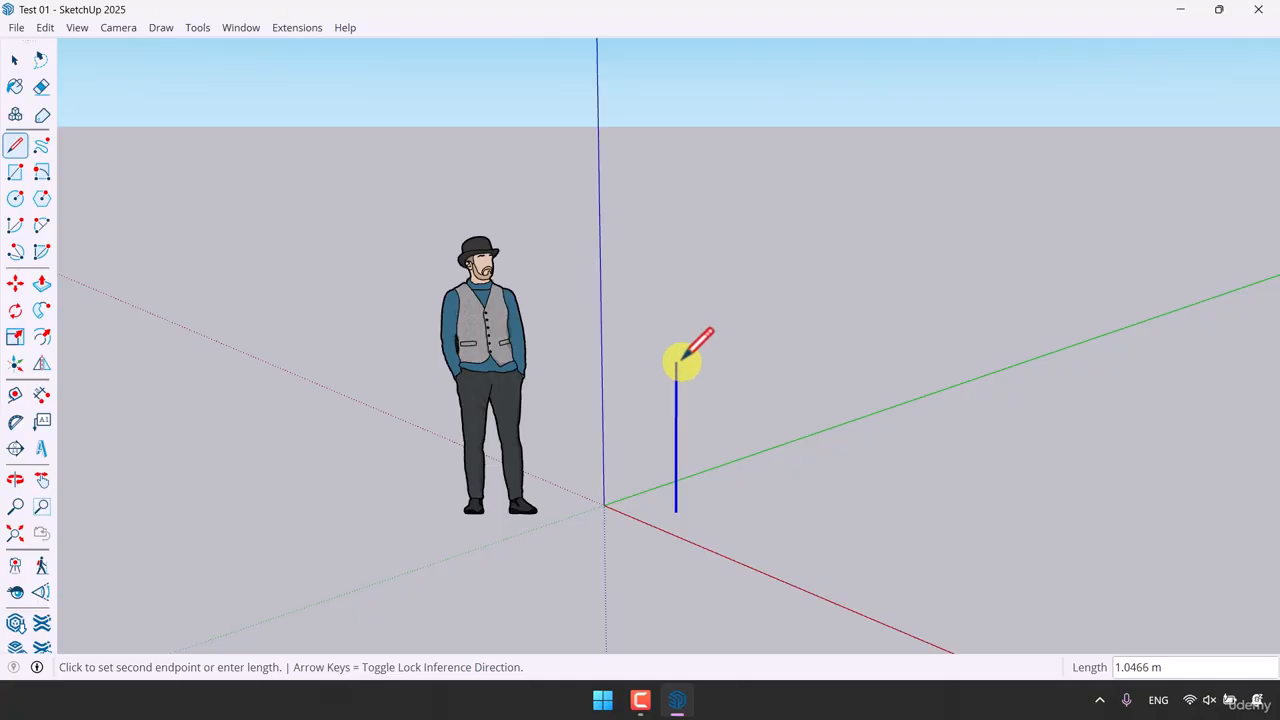
click(834, 569)
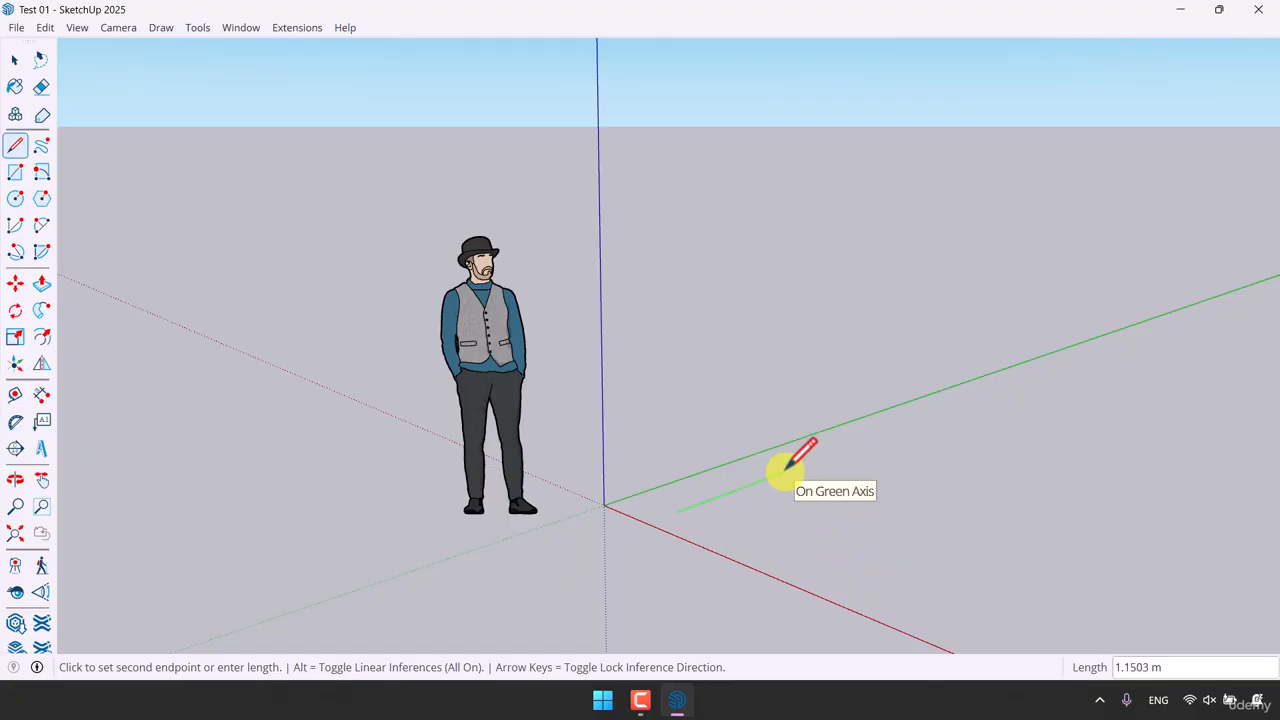
key(shift)
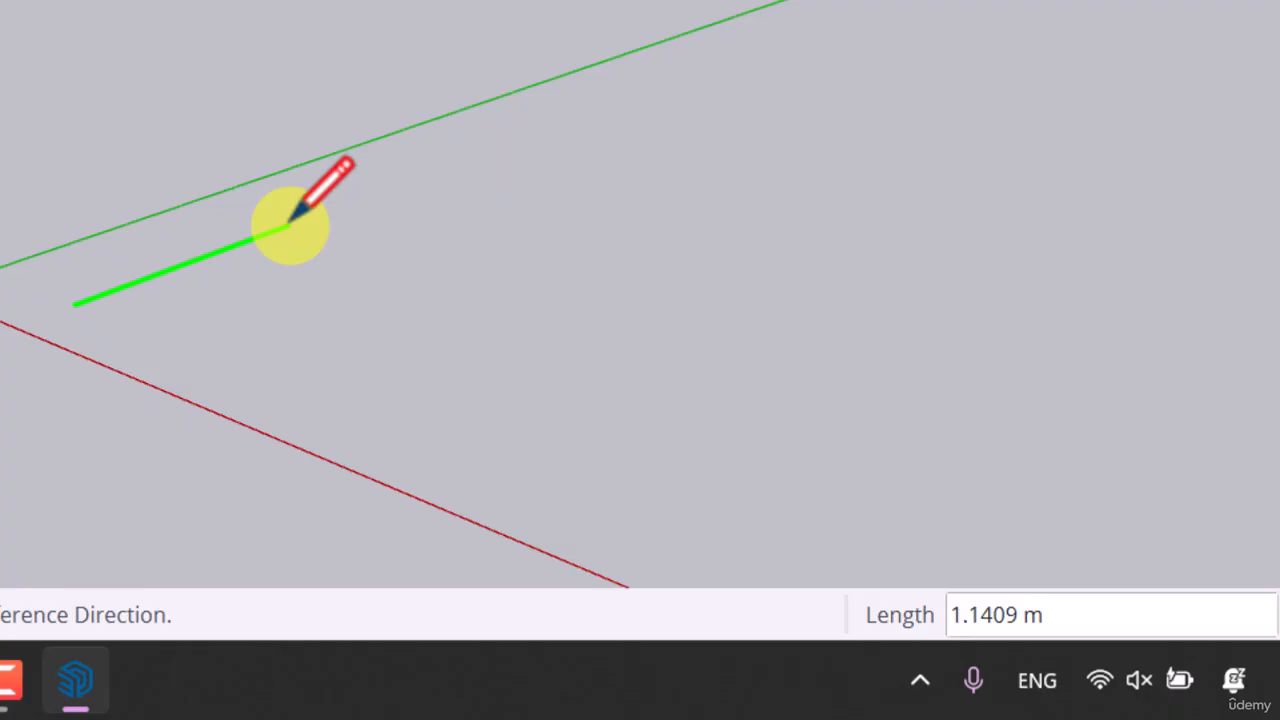
click(289, 224)
text(1)
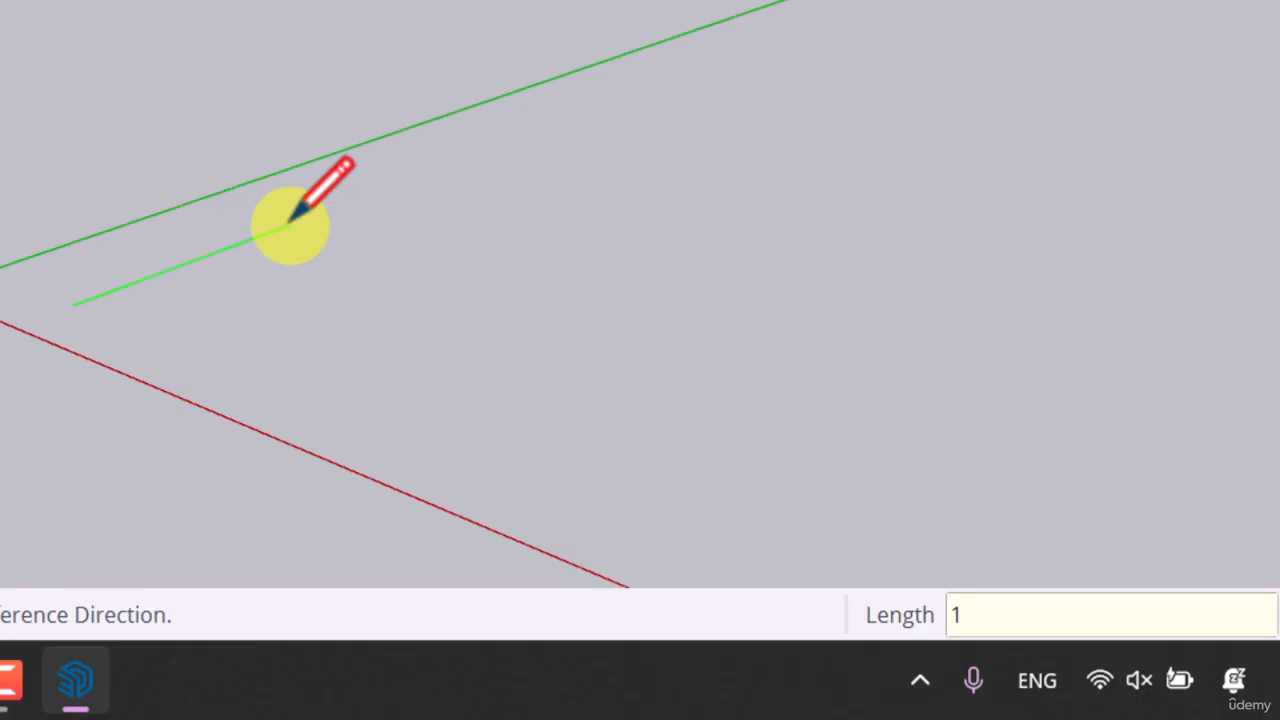
key(Return)
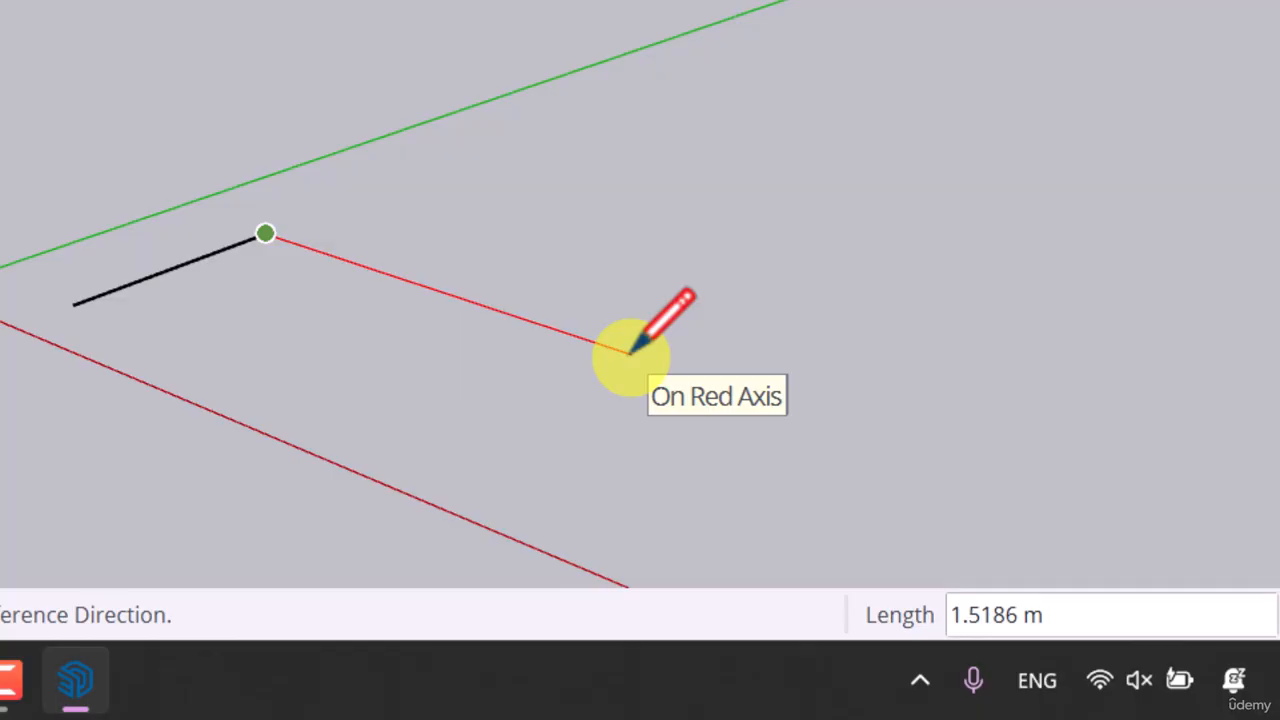
Step: Draw a 2 m edge along the red axis and a 1 m edge, then close the rectangle back at the start point
text(2)
key(Return)
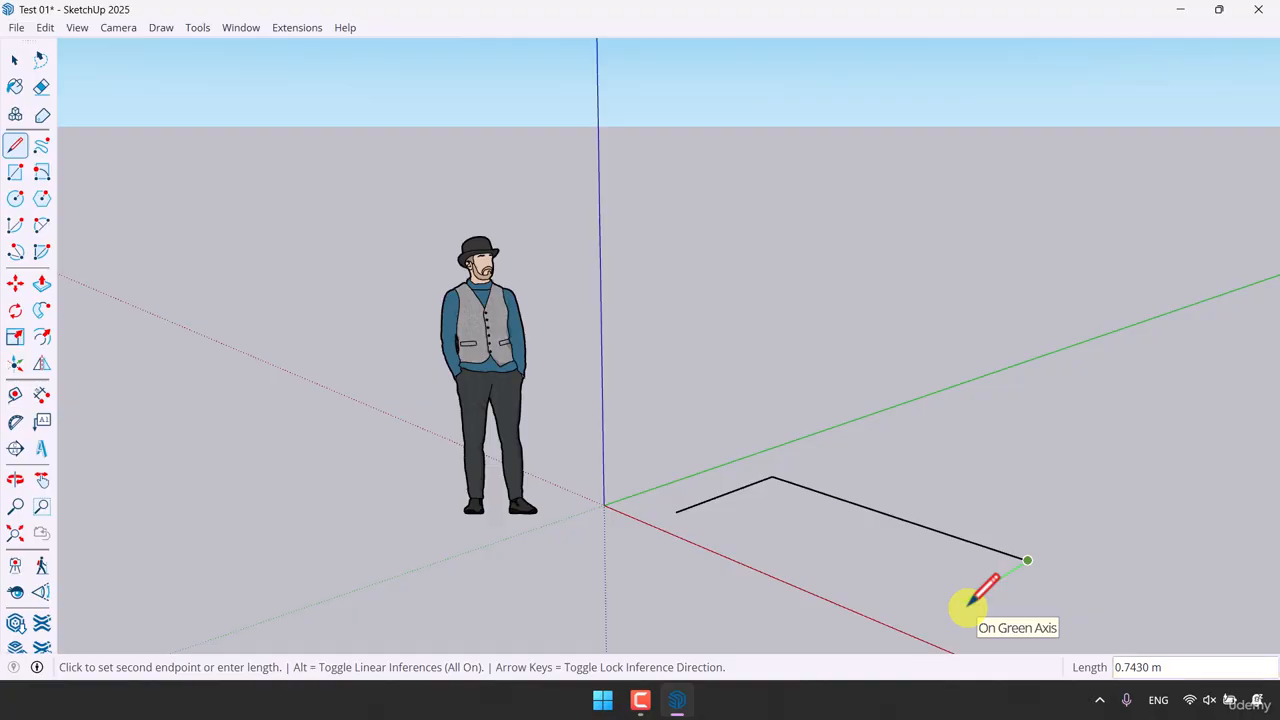
text(1)
key(Return)
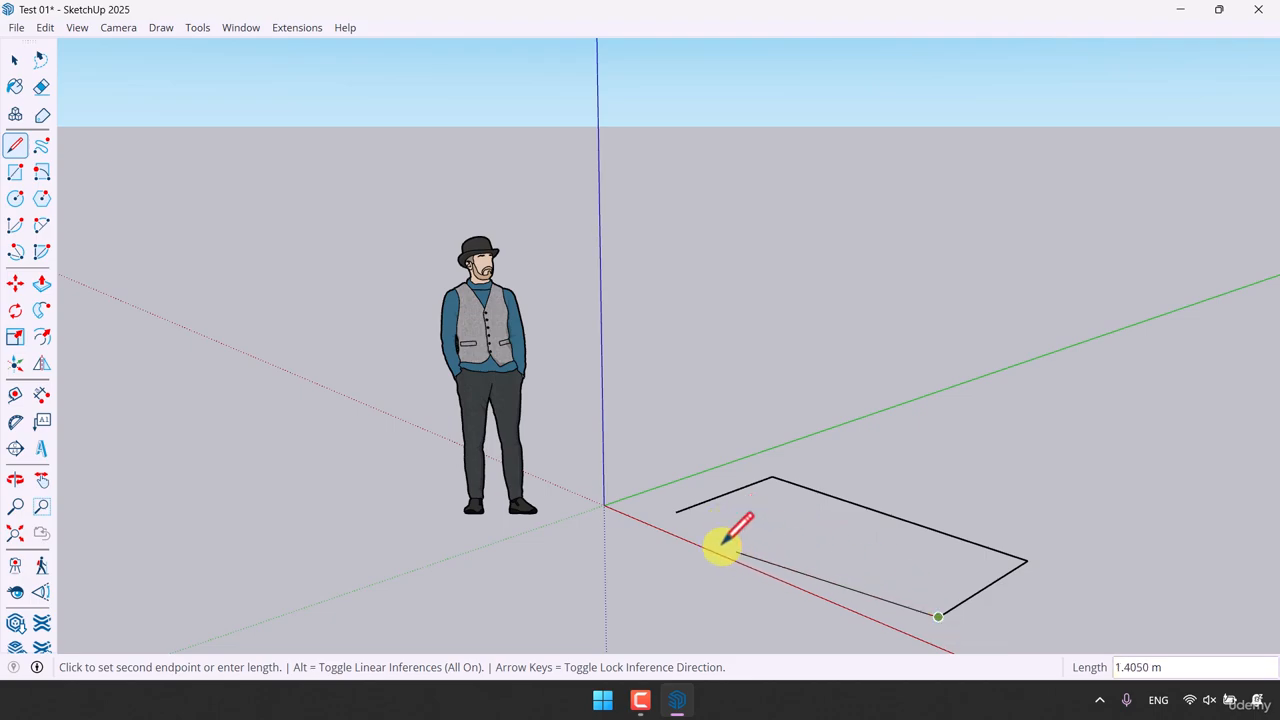
click(678, 510)
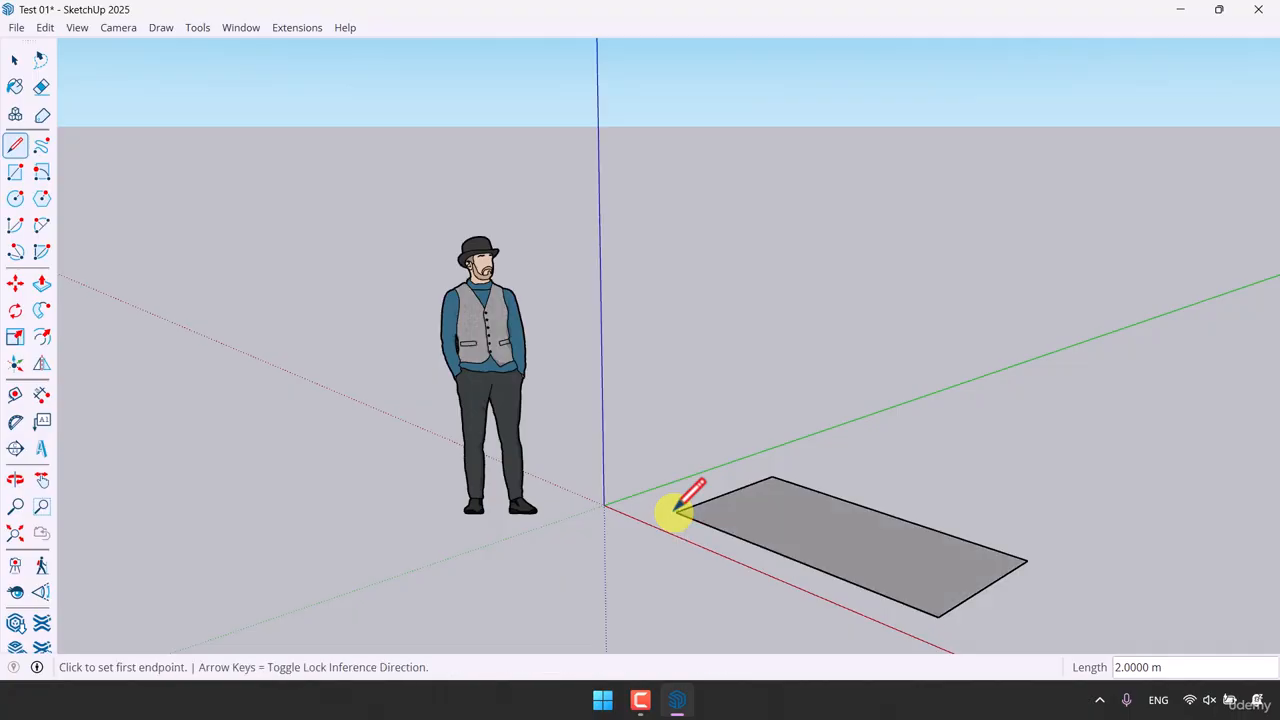
key(space)
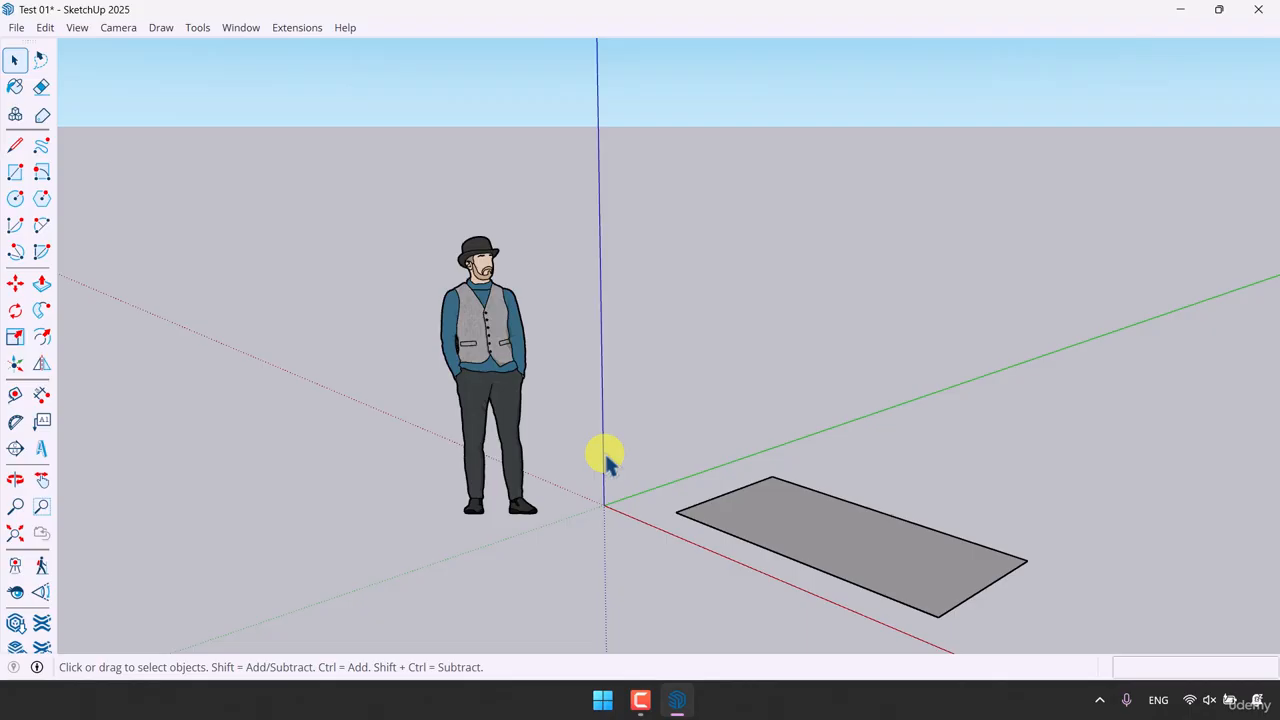
Step: Select the whole rectangle with a selection window, then clear the selection
middle_drag(788, 460, 871, 629)
scroll(1114, 606, up, 4)
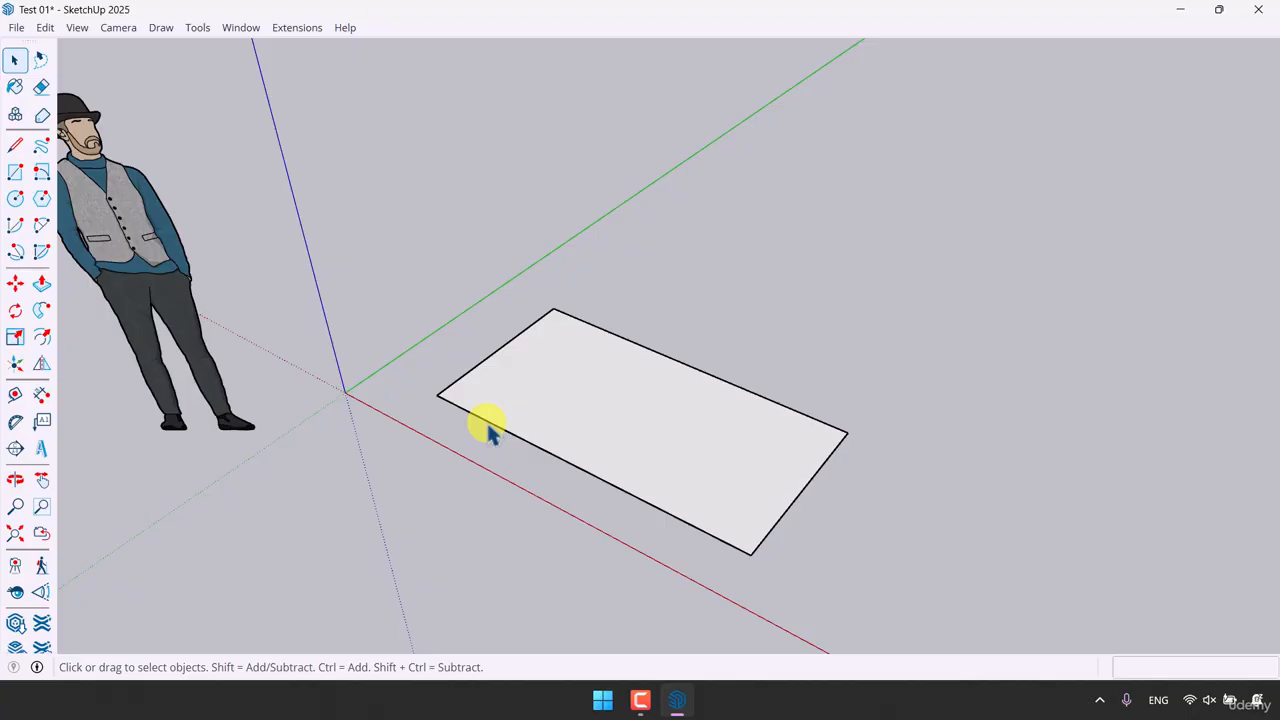
scroll(757, 480, down, 3)
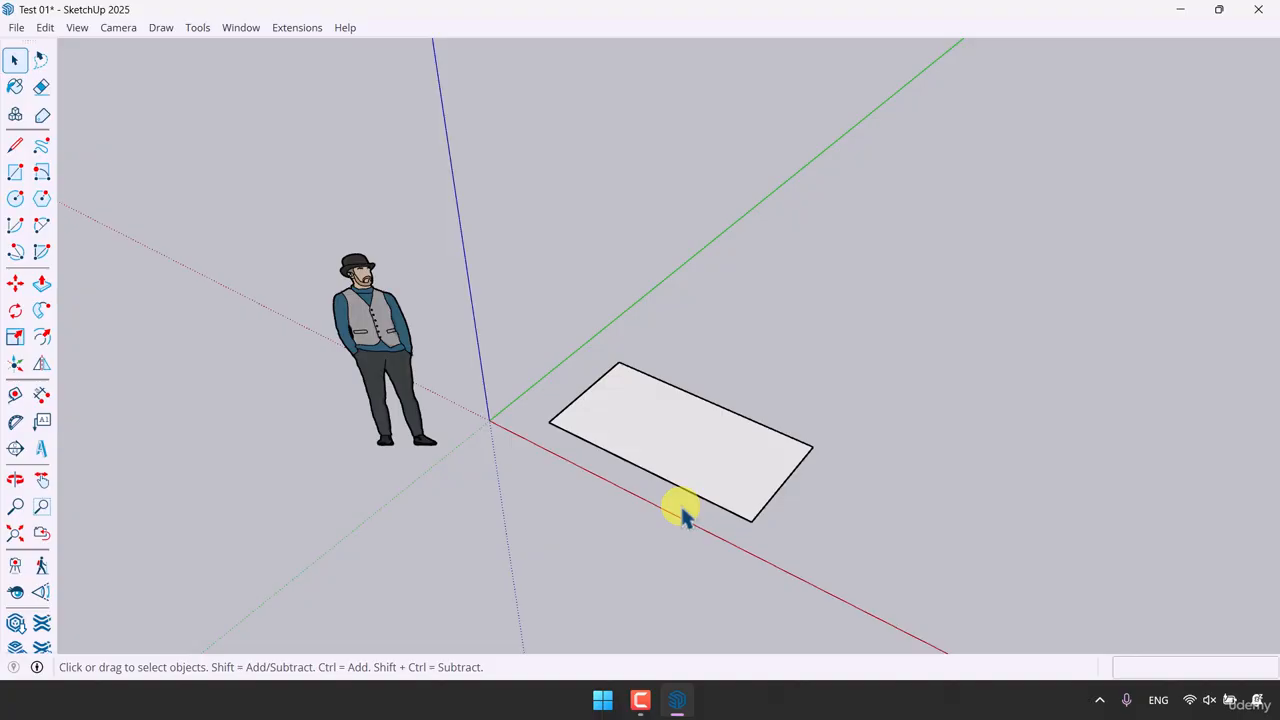
middle_drag(683, 515, 657, 525)
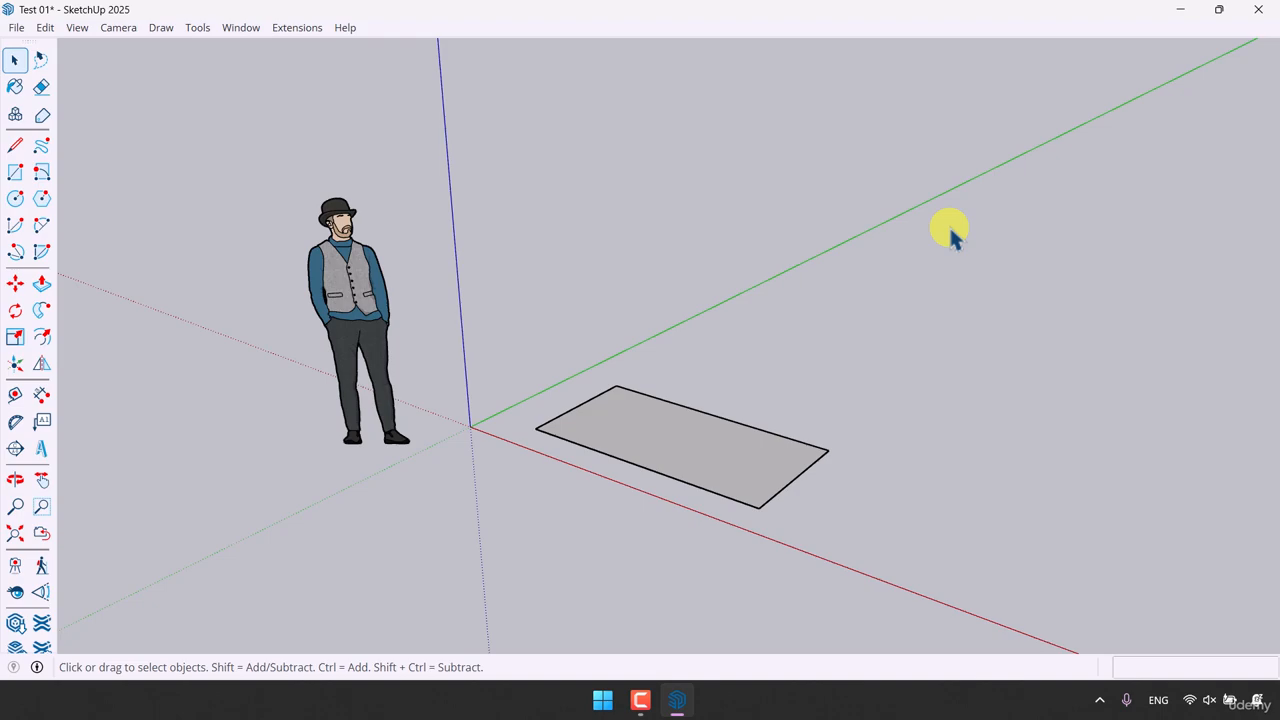
mouse_move(949, 228)
mouse_down()
mouse_move(869, 322)
mouse_move(586, 523)
mouse_move(473, 585)
mouse_up()
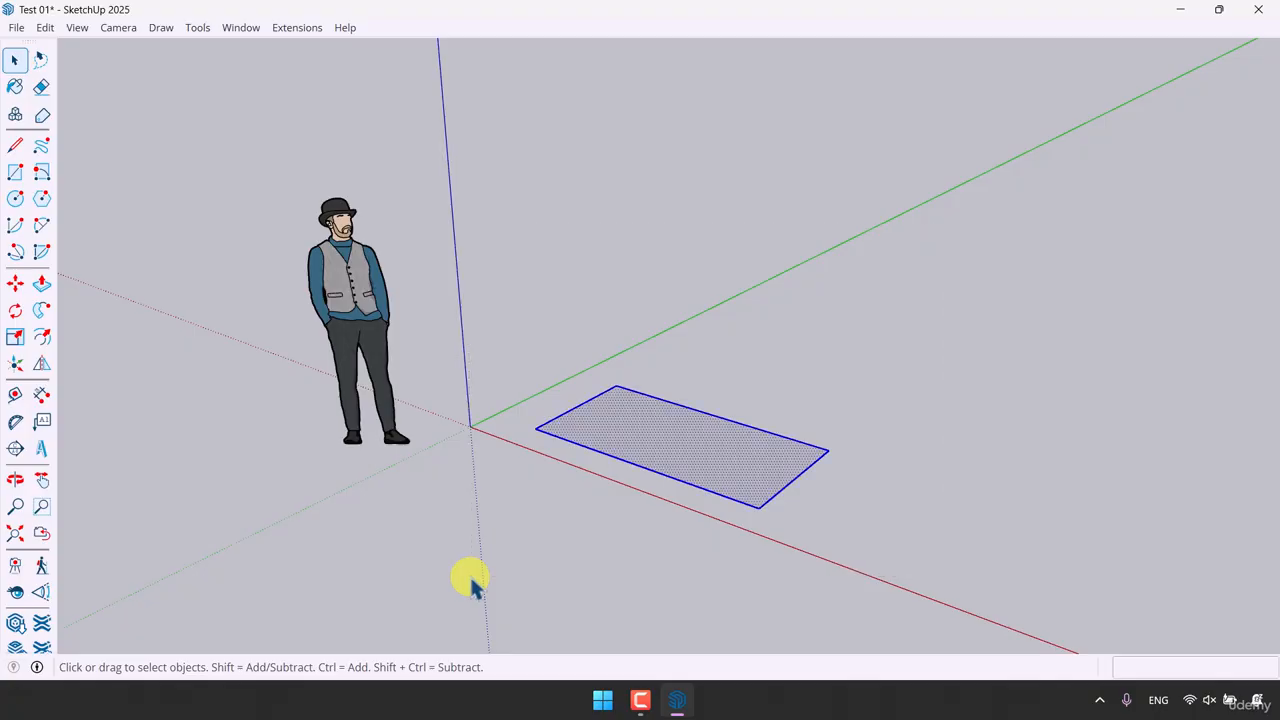
click(473, 585)
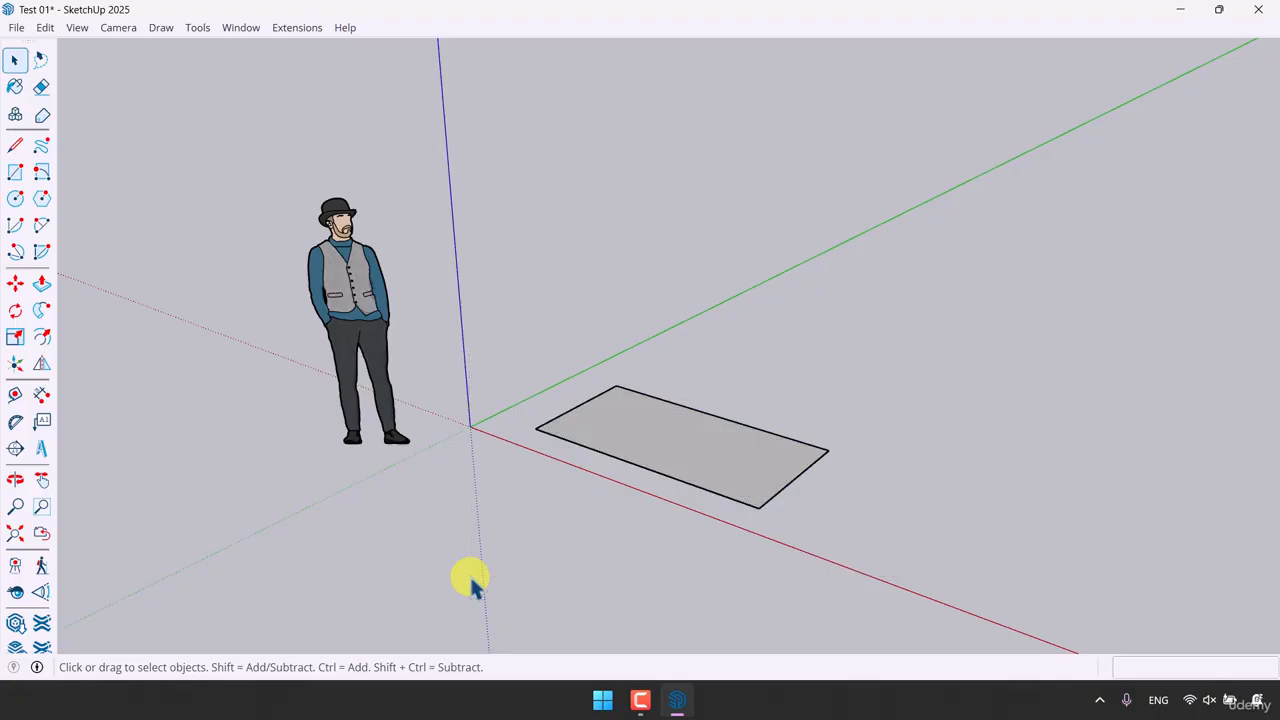
Step: Select the face together with its bounding edges in one go, then clear the selection
double_click(672, 455)
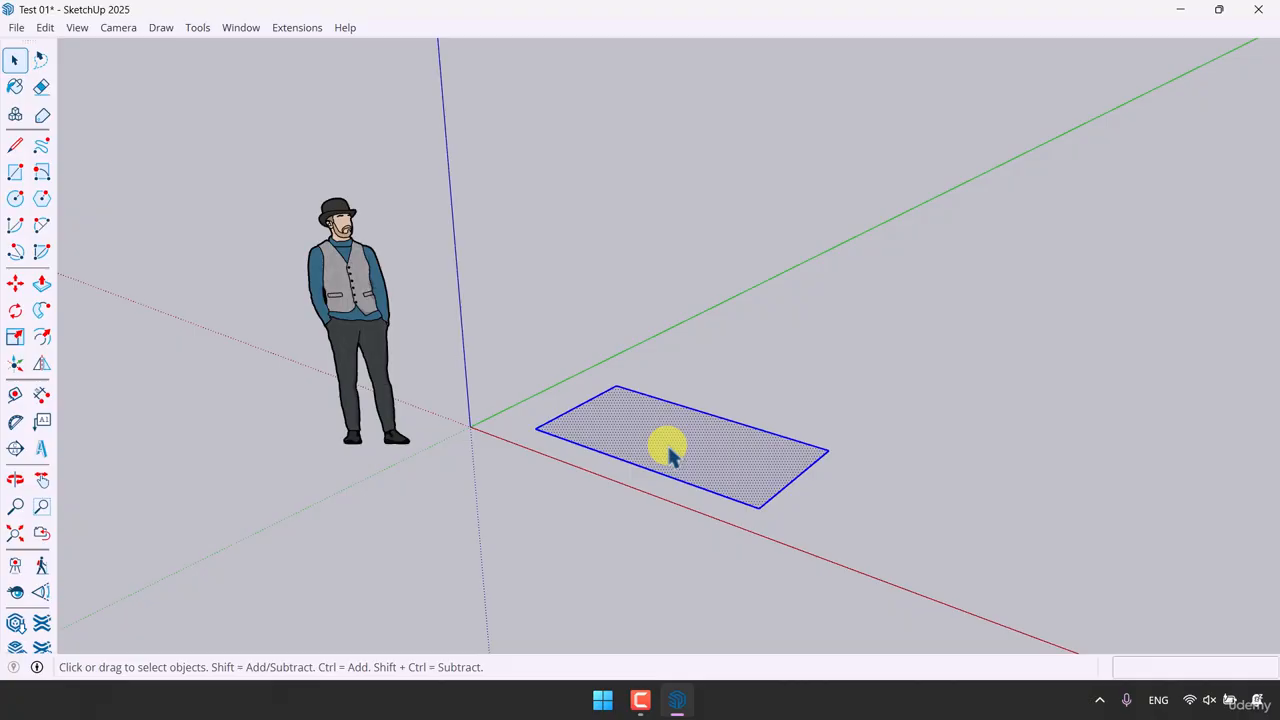
scroll(670, 452, up, 2)
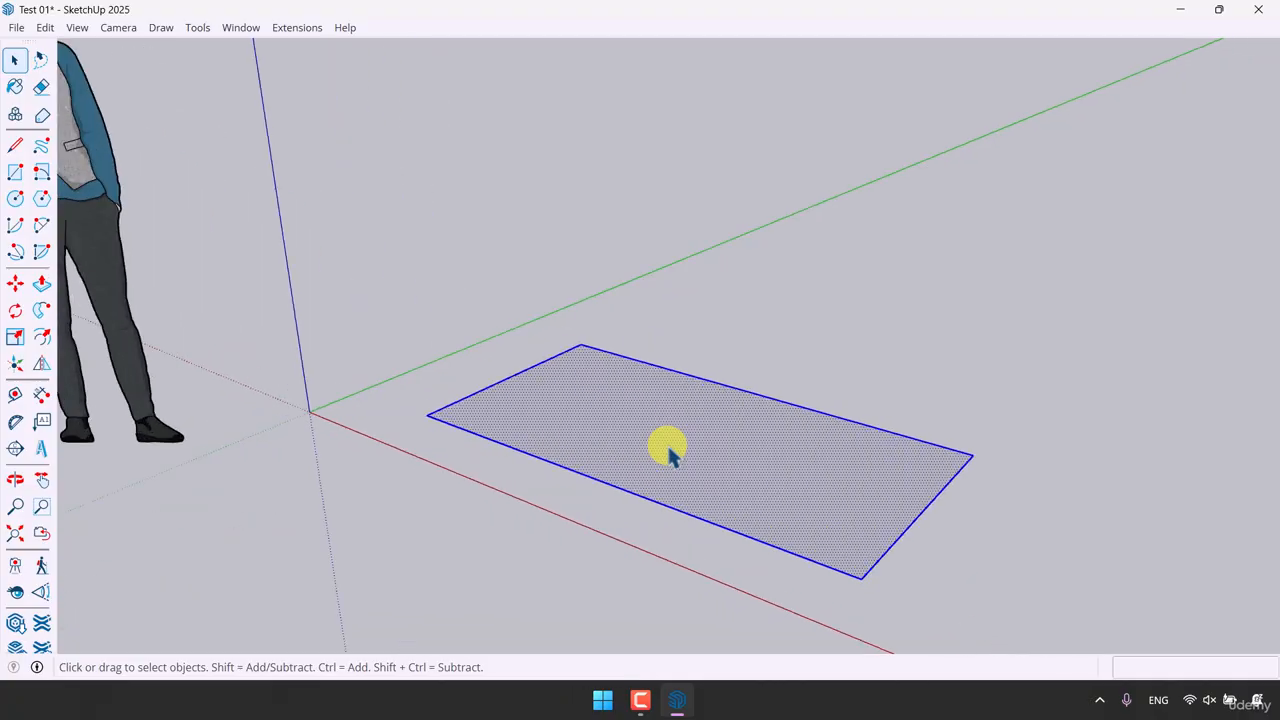
middle_drag(667, 449, 611, 503)
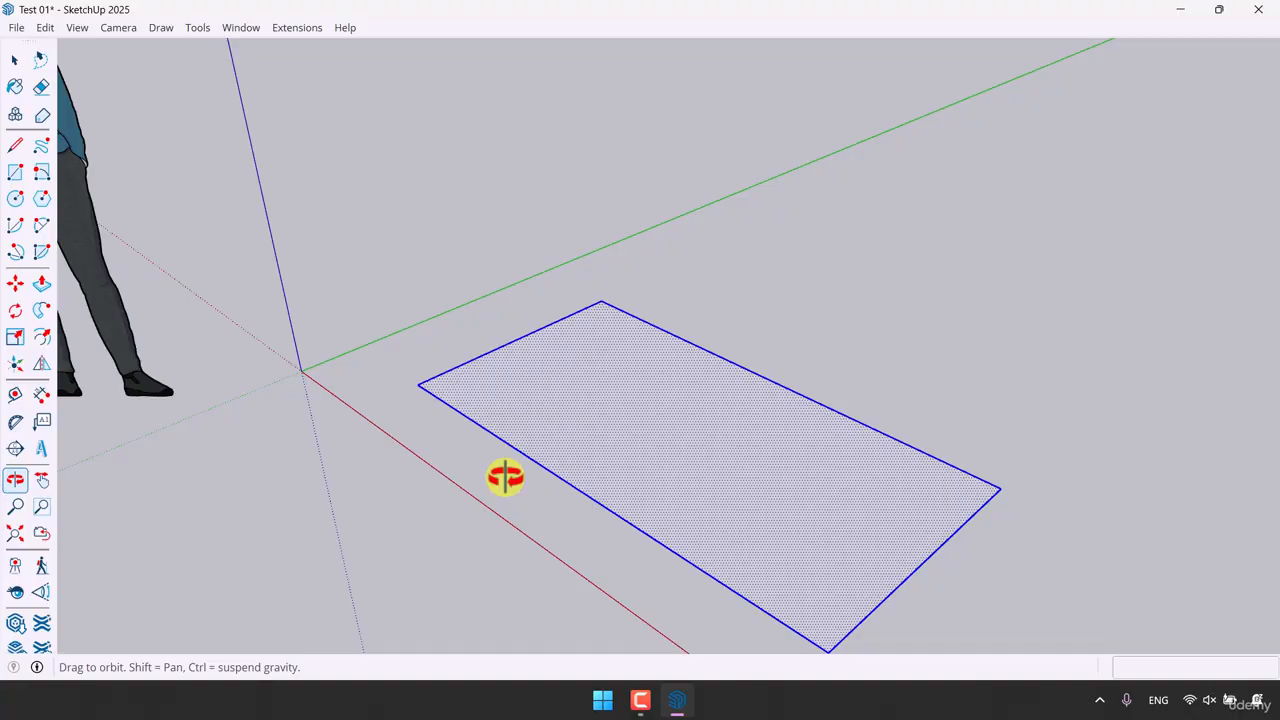
middle_drag(505, 477, 506, 477)
scroll(646, 391, down, 5)
middle_drag(646, 391, 720, 426)
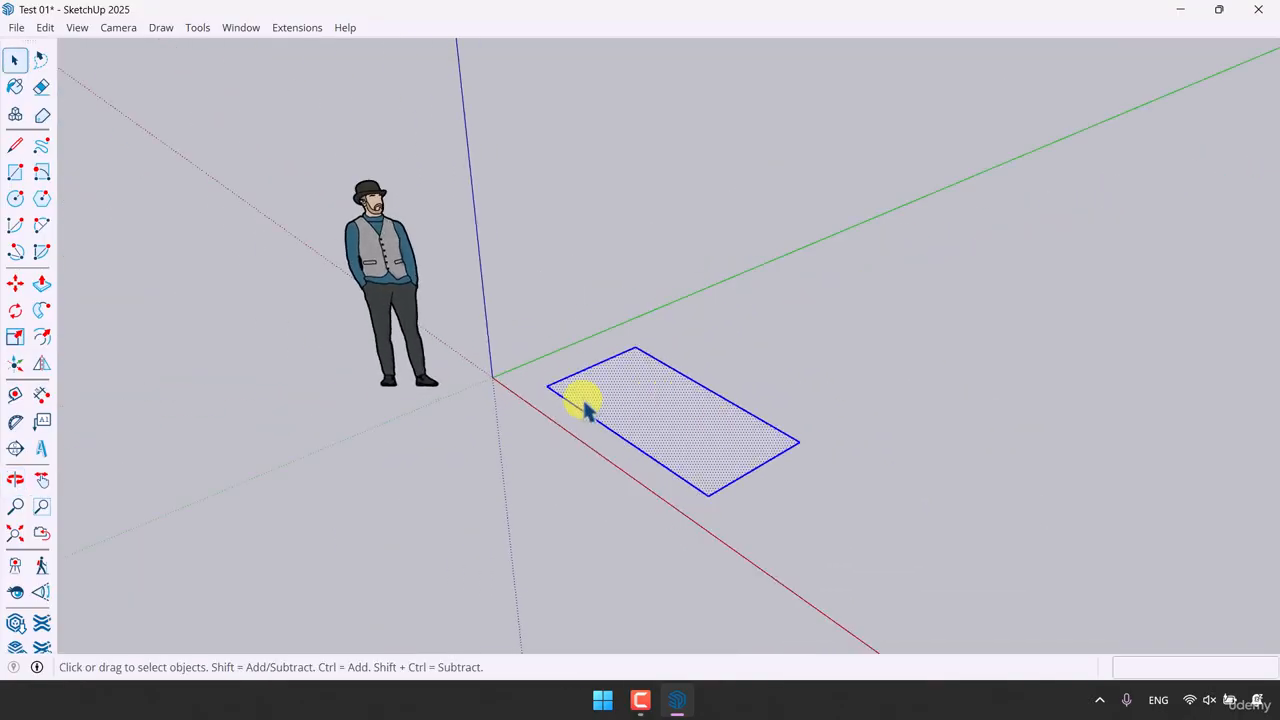
scroll(626, 384, up, 2)
scroll(642, 430, up, 2)
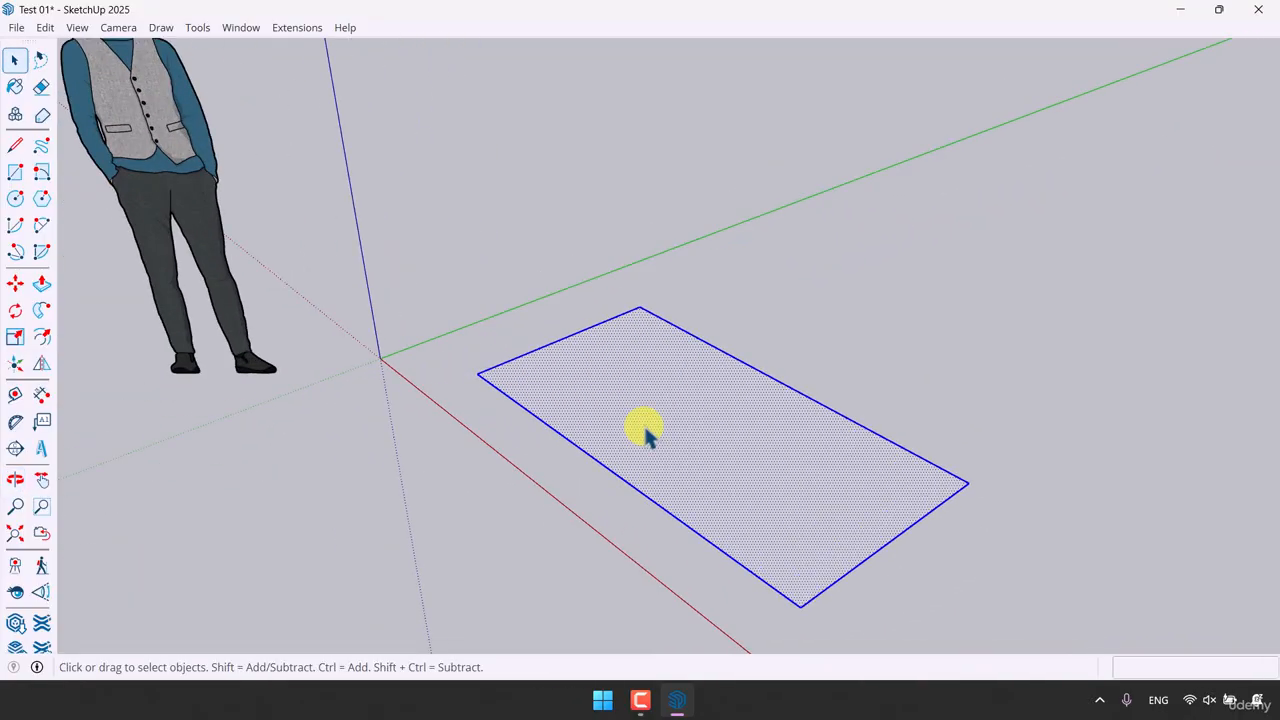
click(589, 546)
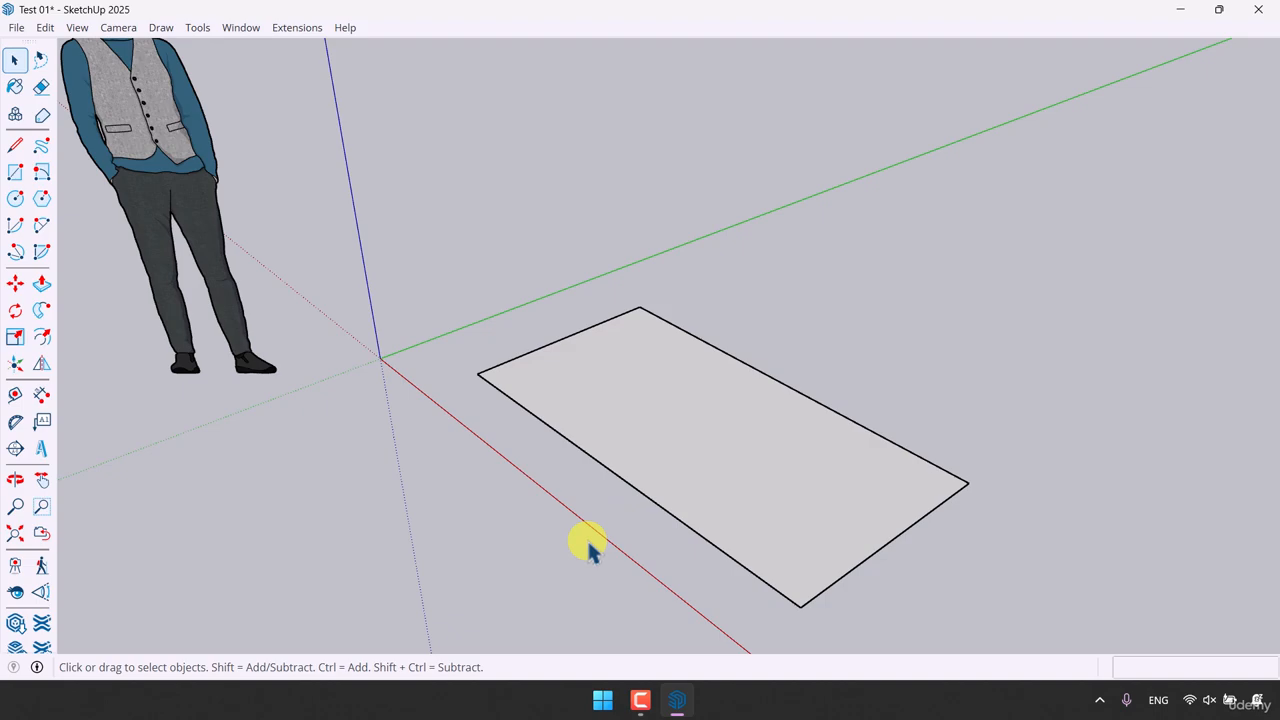
Step: Select the face alone, then window-select the whole rectangle including its edges
scroll(672, 428, down, 4)
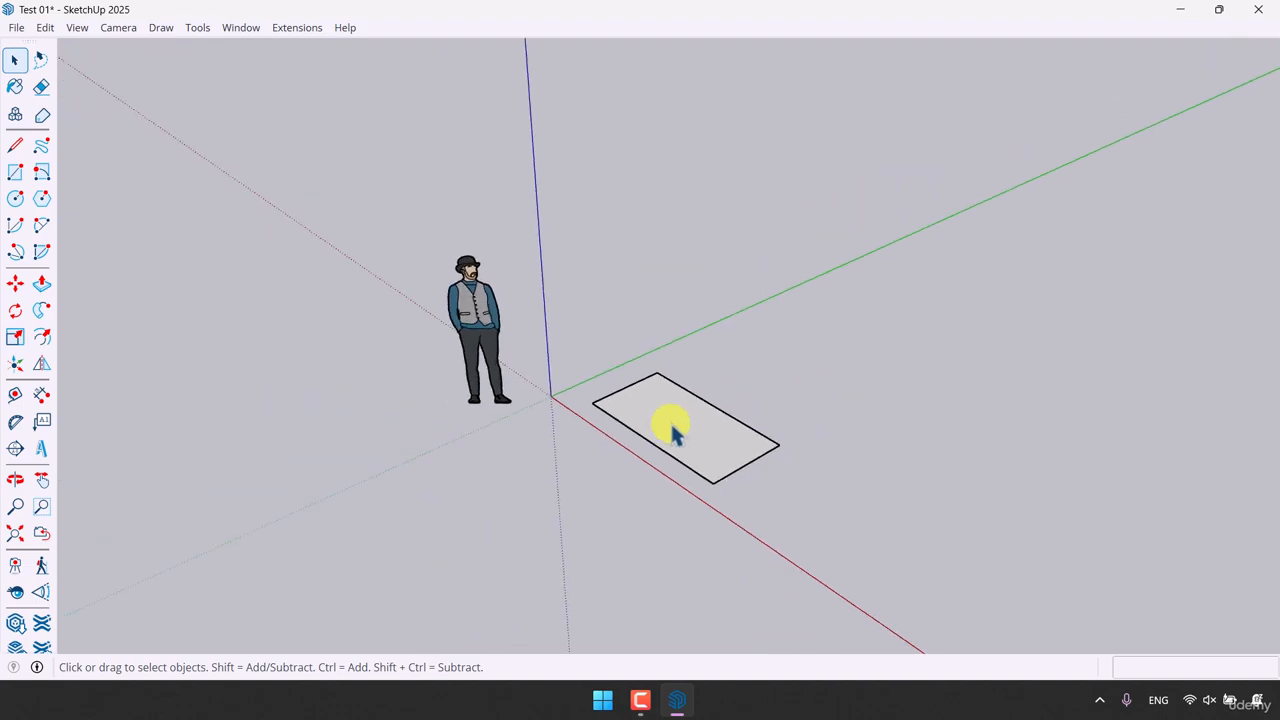
click(672, 430)
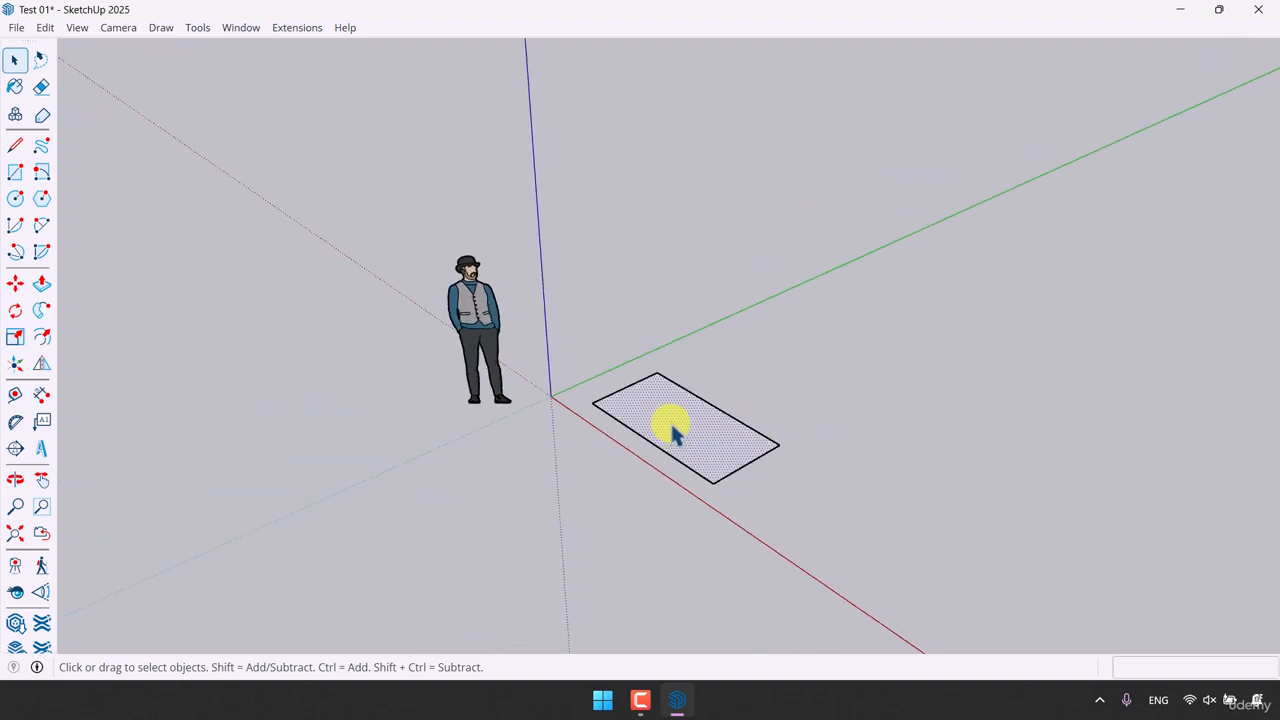
scroll(670, 425, up, 5)
middle_drag(669, 423, 586, 386)
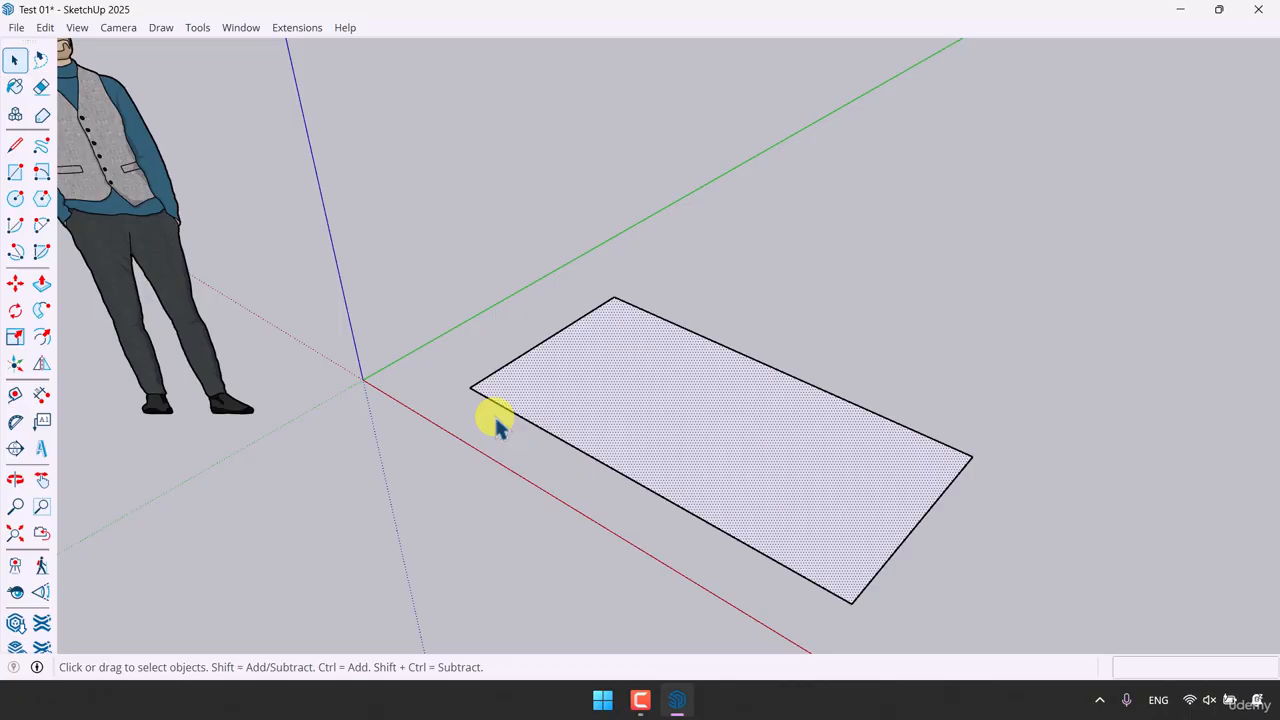
scroll(569, 368, down, 4)
drag(1026, 133, 592, 500)
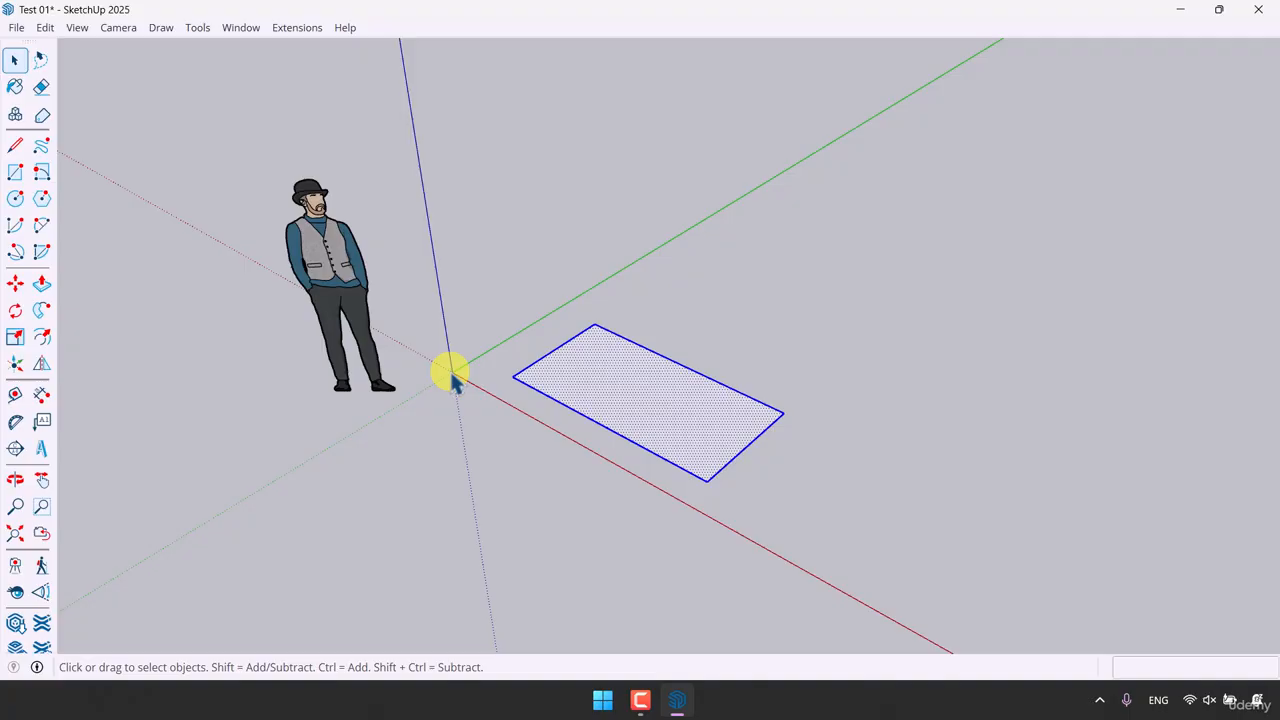
Step: Move the selected rectangle to a few trial positions with the Move tool
click(17, 289)
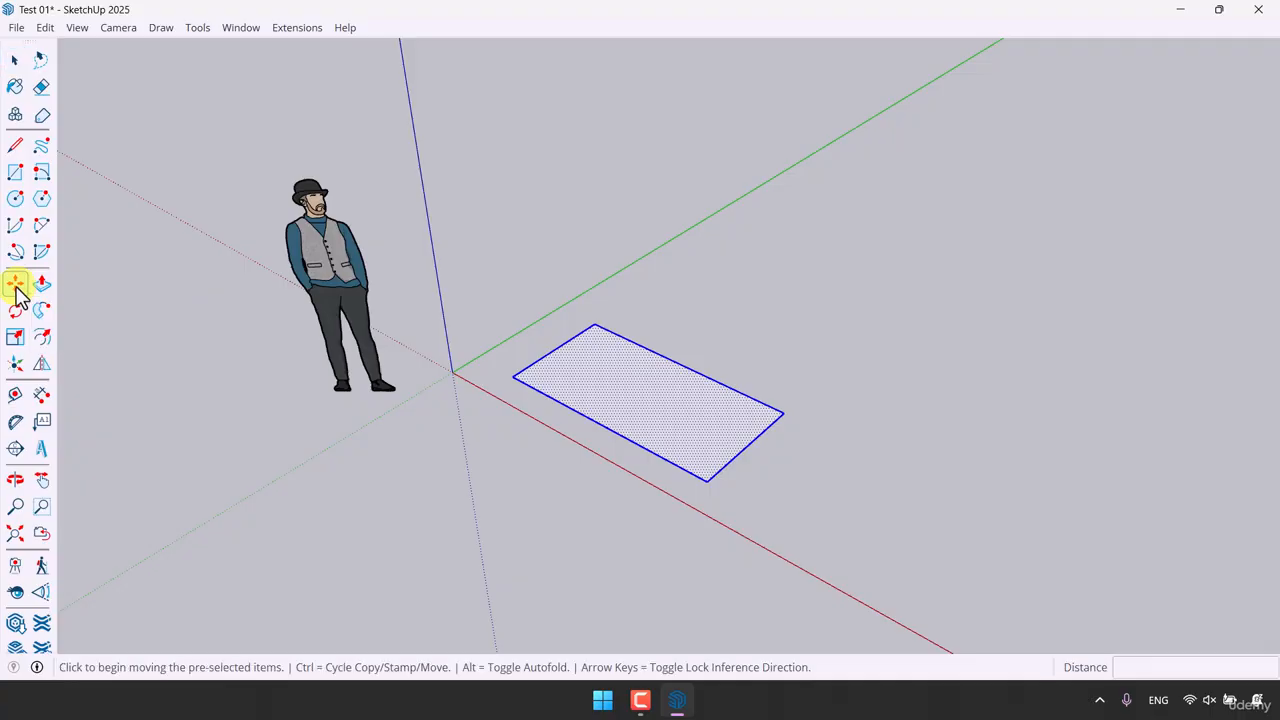
scroll(471, 374, up, 3)
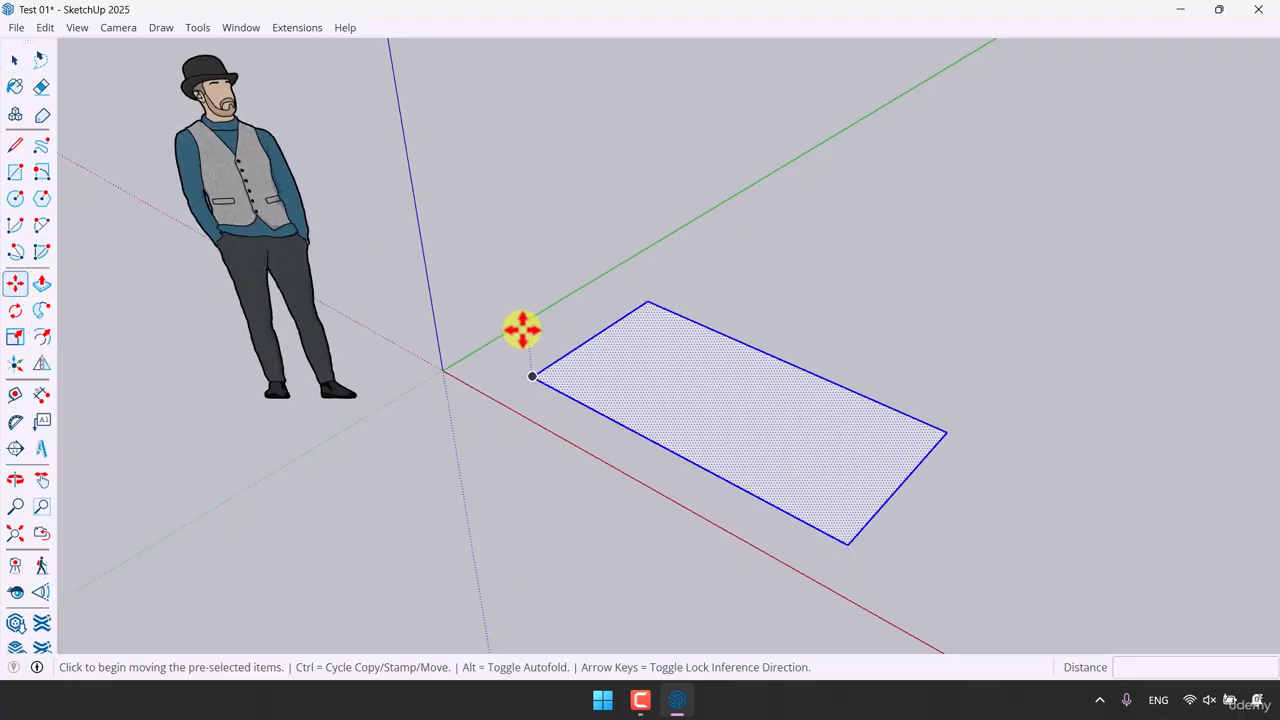
click(652, 375)
click(732, 321)
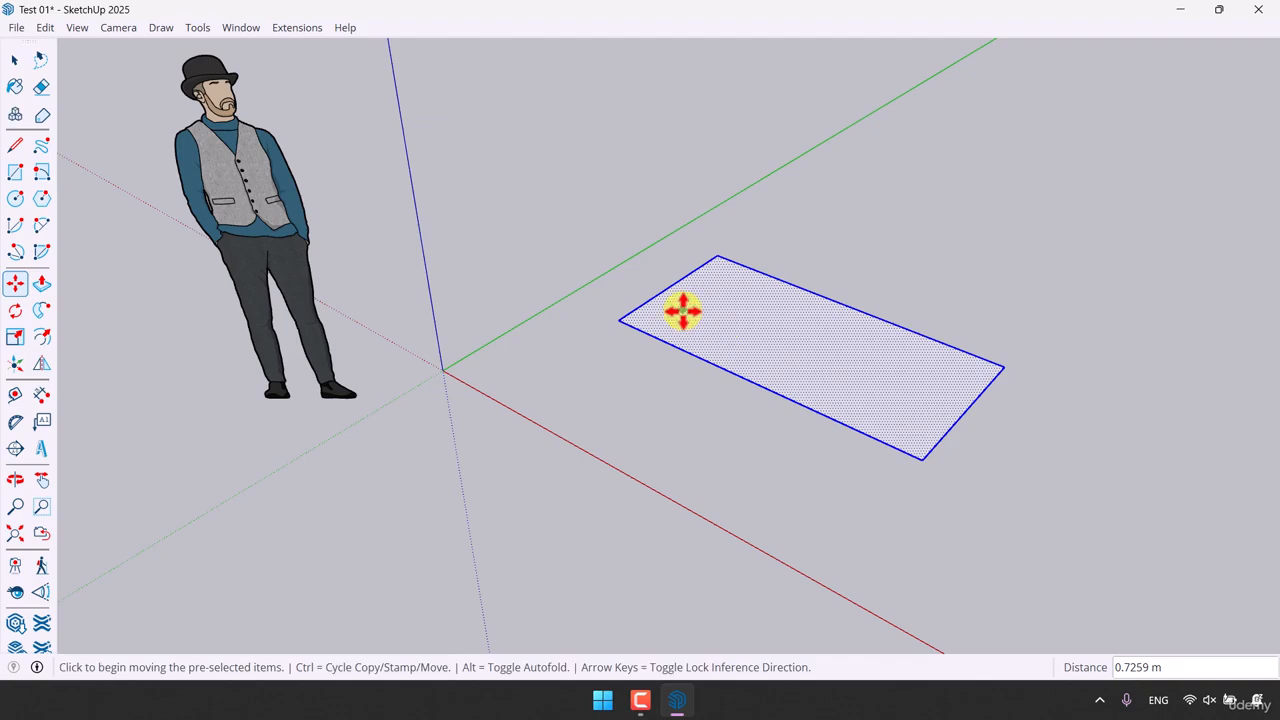
click(645, 322)
click(666, 395)
click(666, 395)
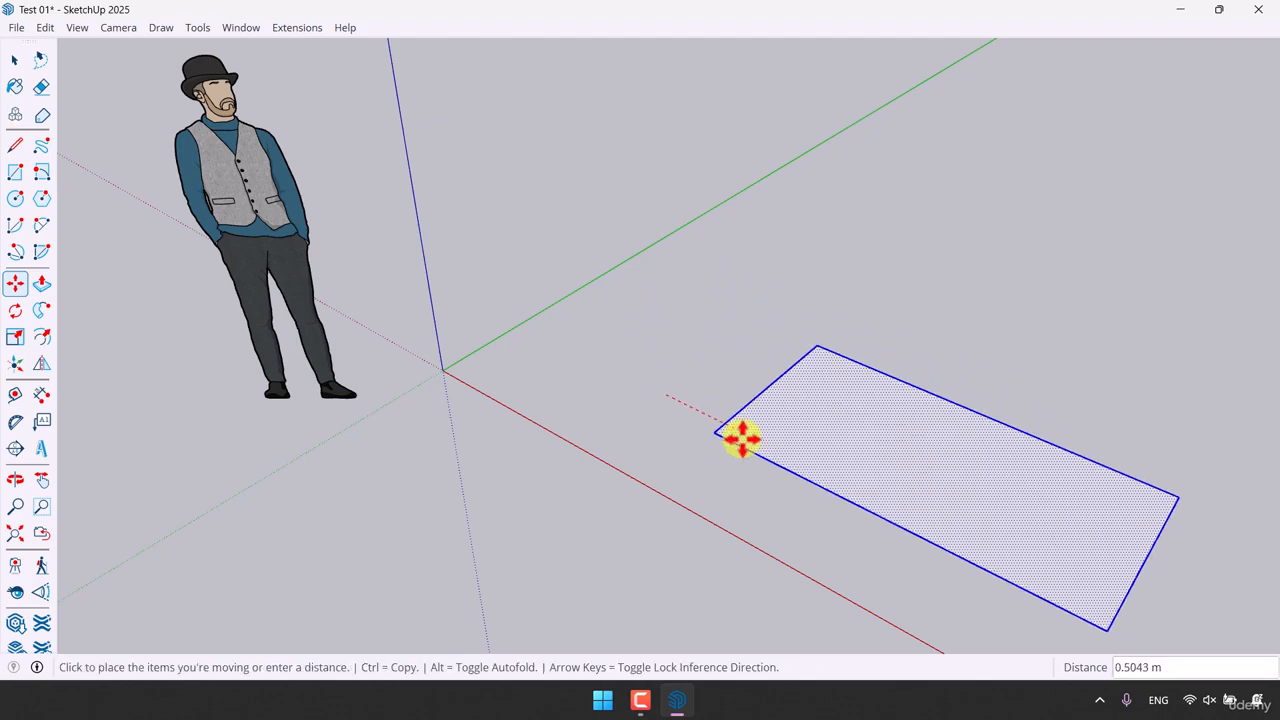
click(647, 452)
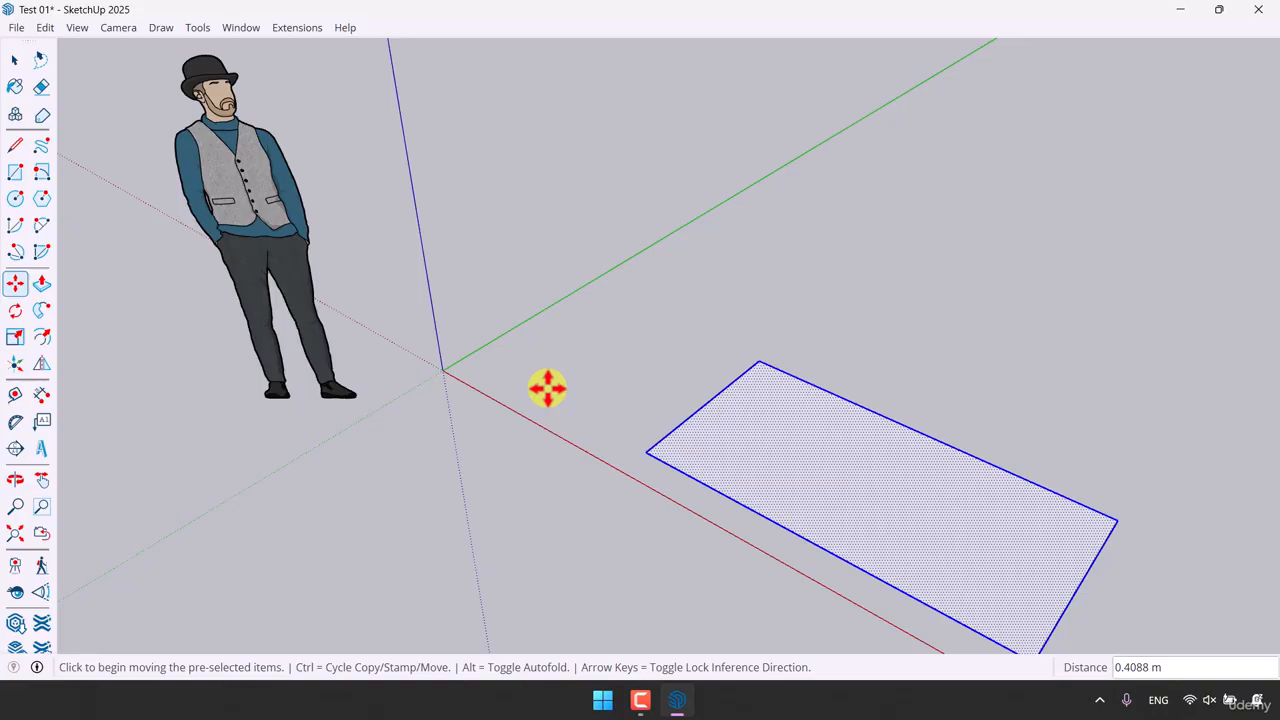
Step: Move the rectangle by its corner endpoint onto the origin, then clear the selection
click(648, 453)
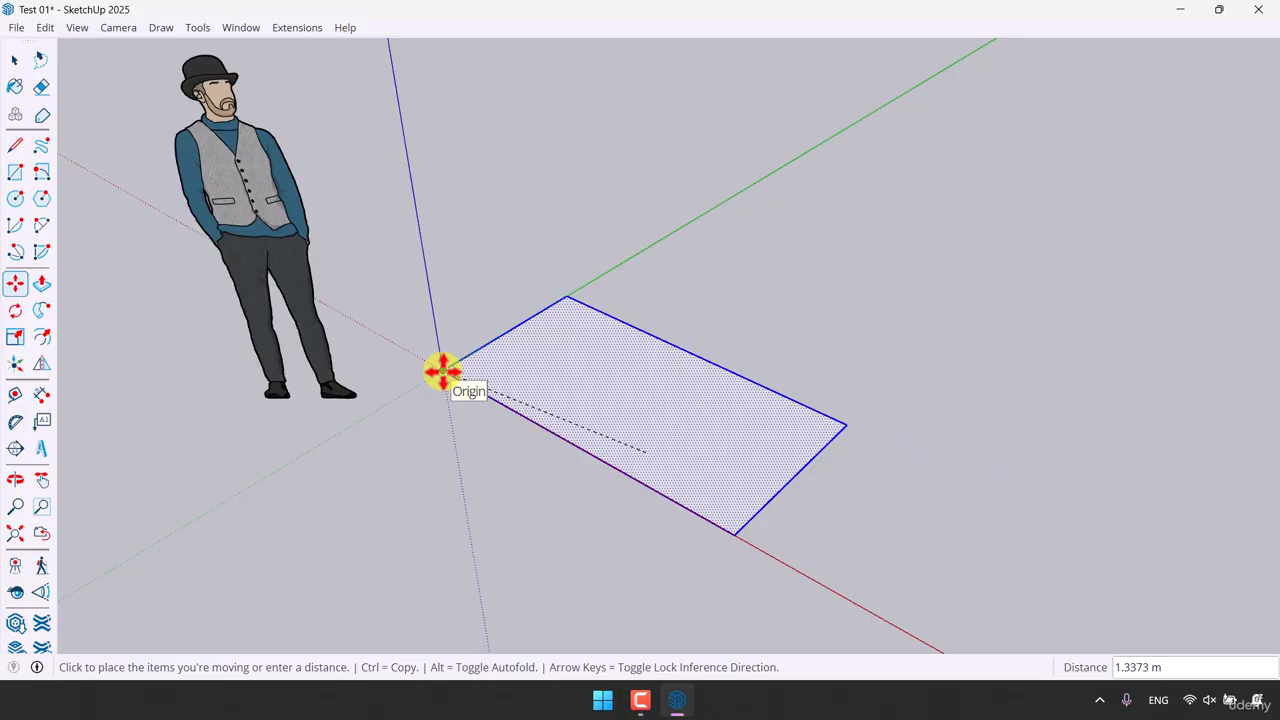
click(443, 371)
key(space)
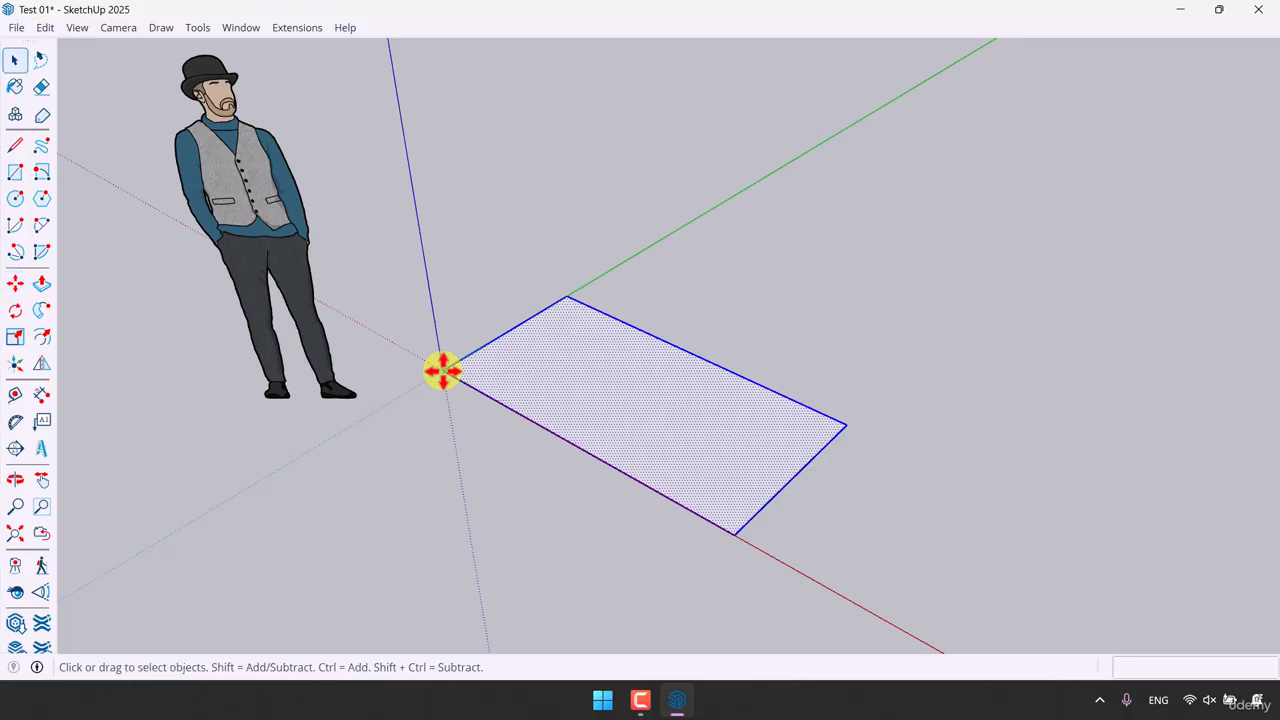
click(454, 449)
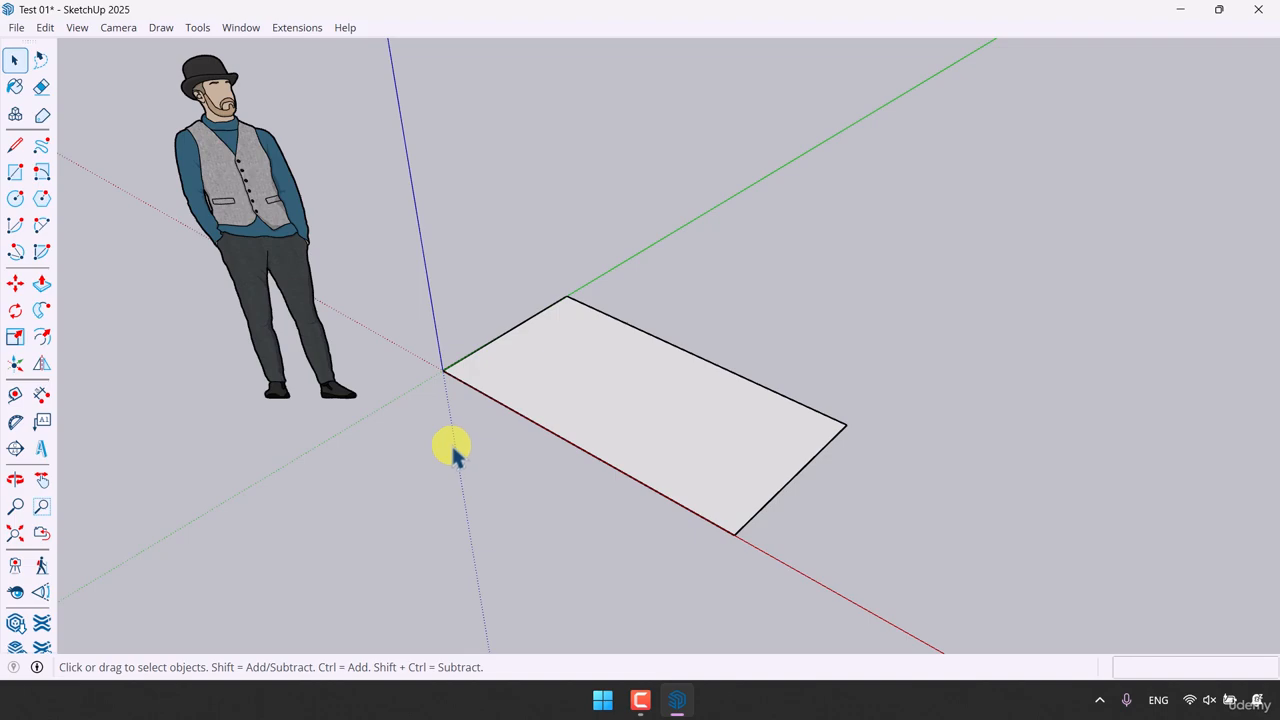
middle_drag(452, 449, 443, 406)
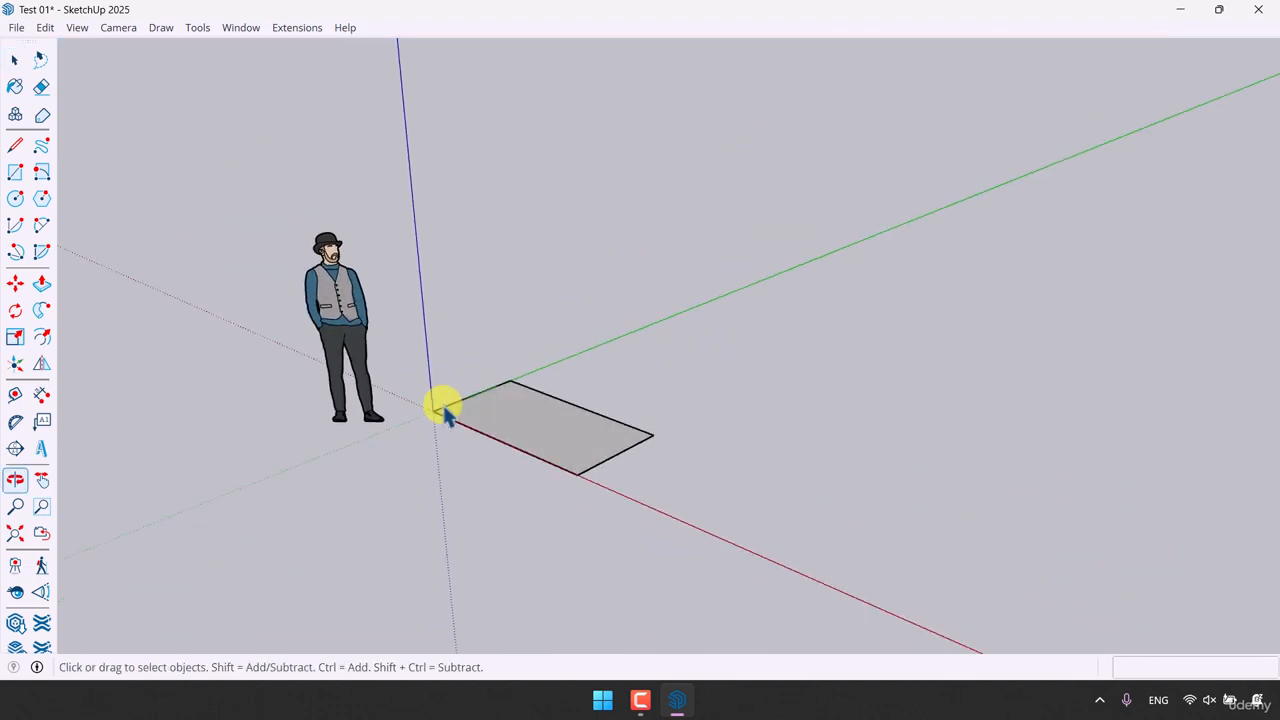
Step: Draw a zigzag chain of connected line segments to the right of the rectangle with the Line tool
scroll(477, 437, up, 5)
middle_drag(594, 435, 563, 531)
scroll(351, 506, down, 5)
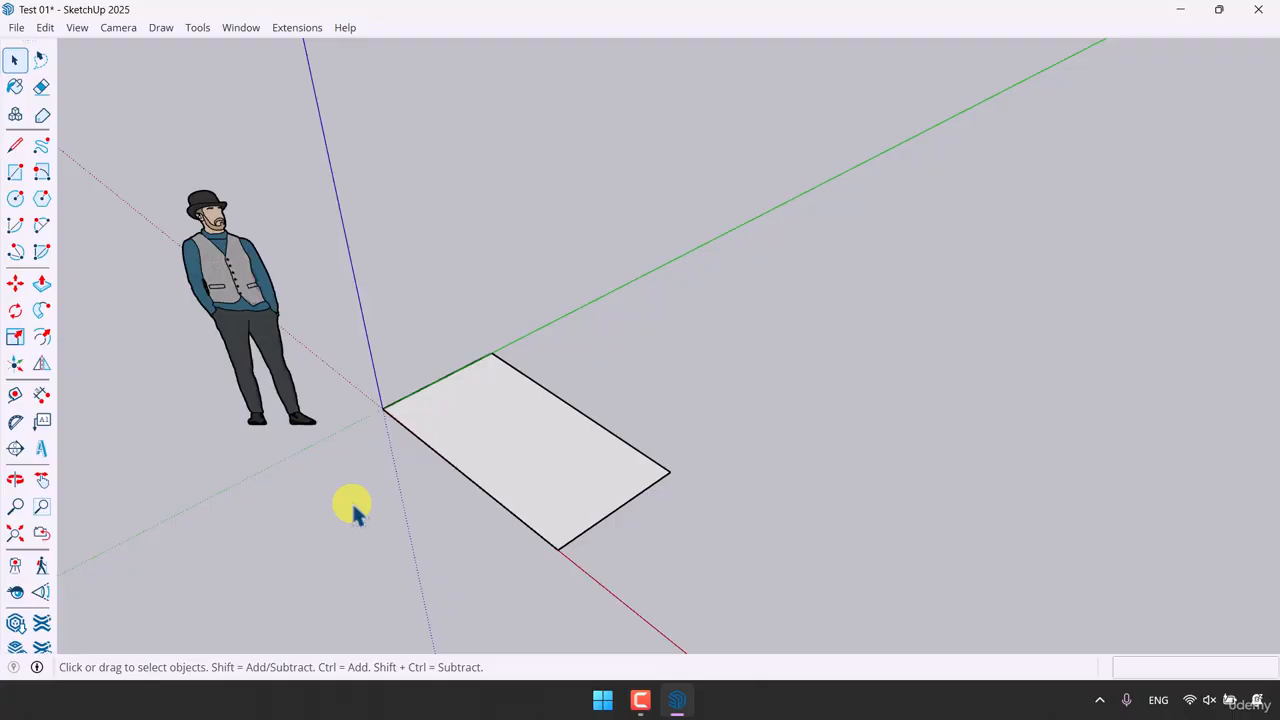
click(15, 148)
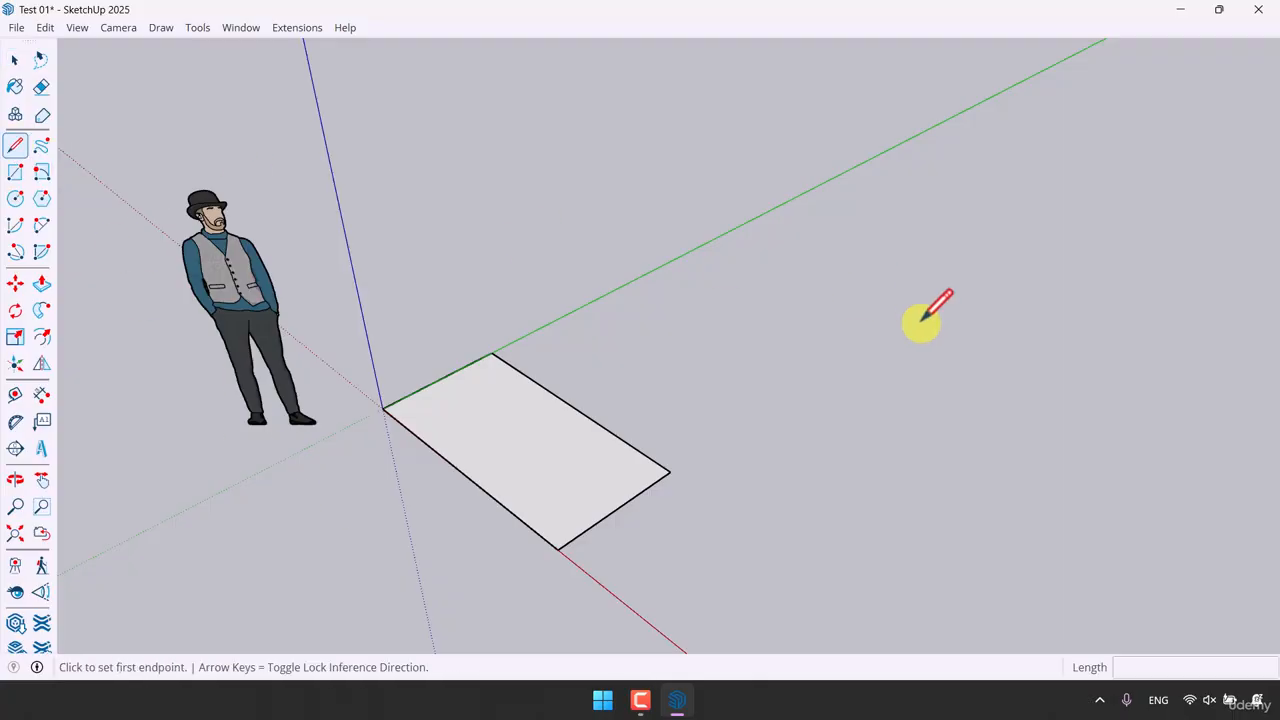
click(752, 439)
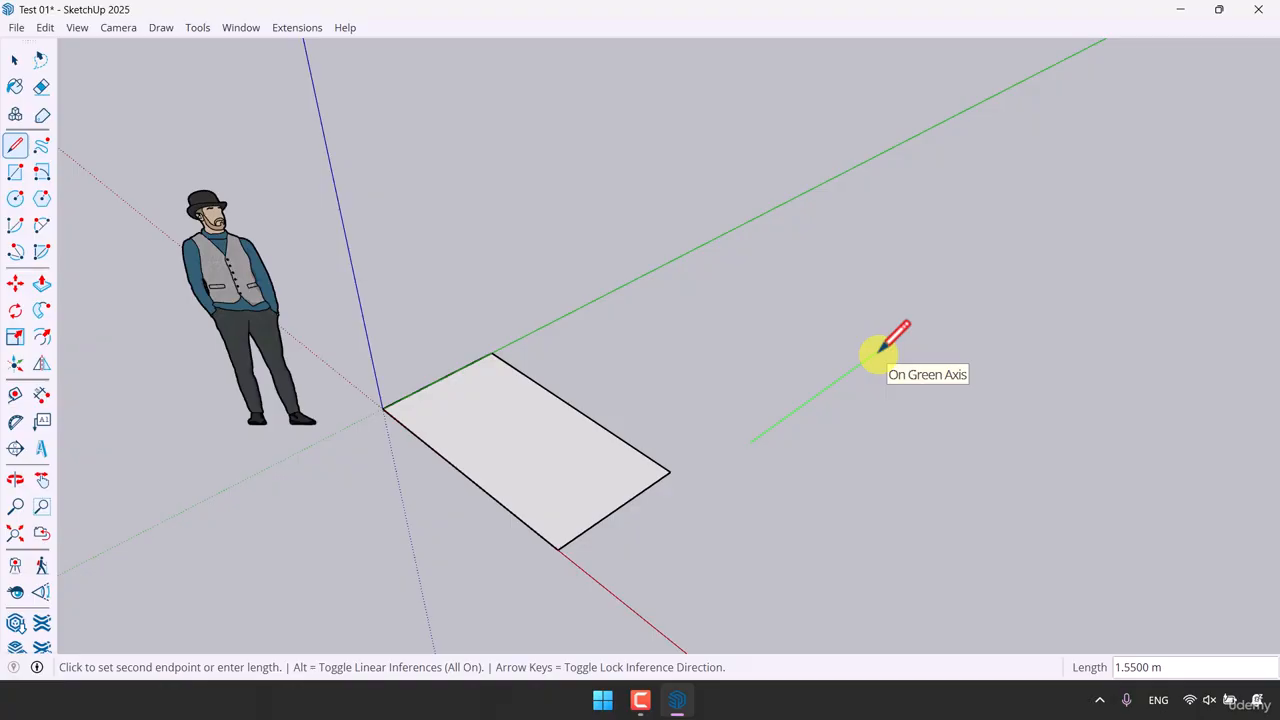
click(878, 351)
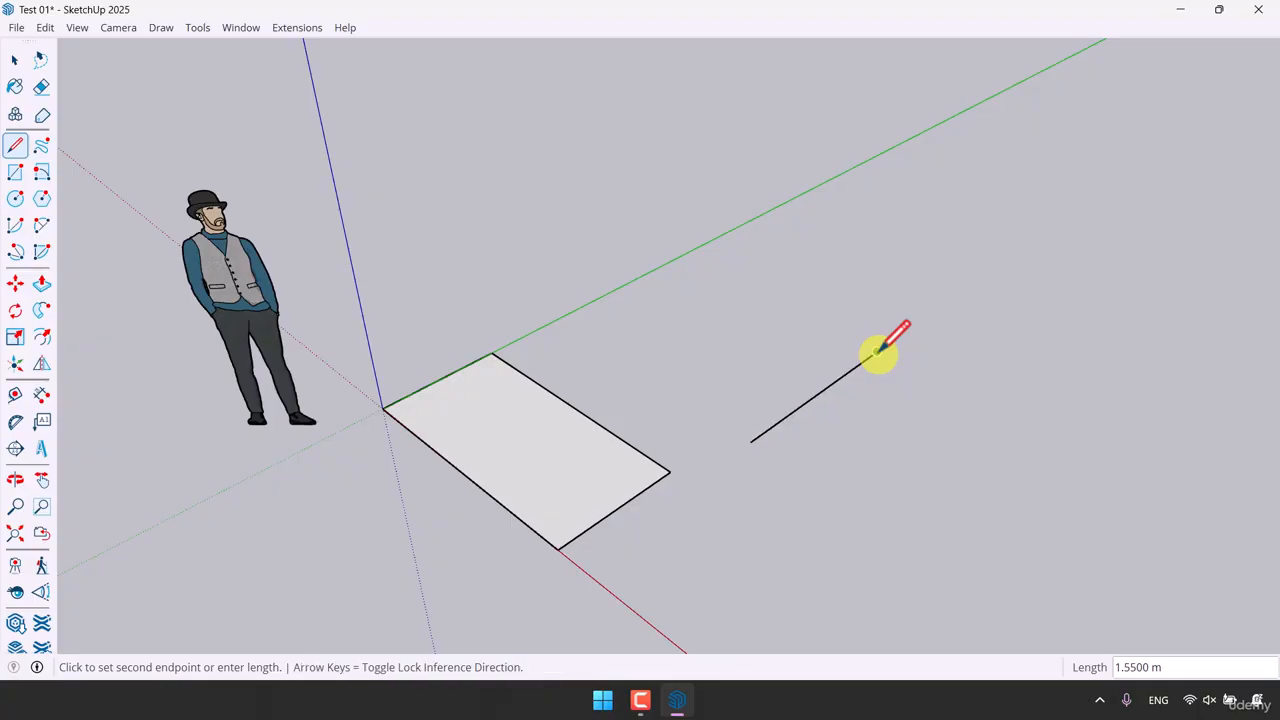
click(958, 390)
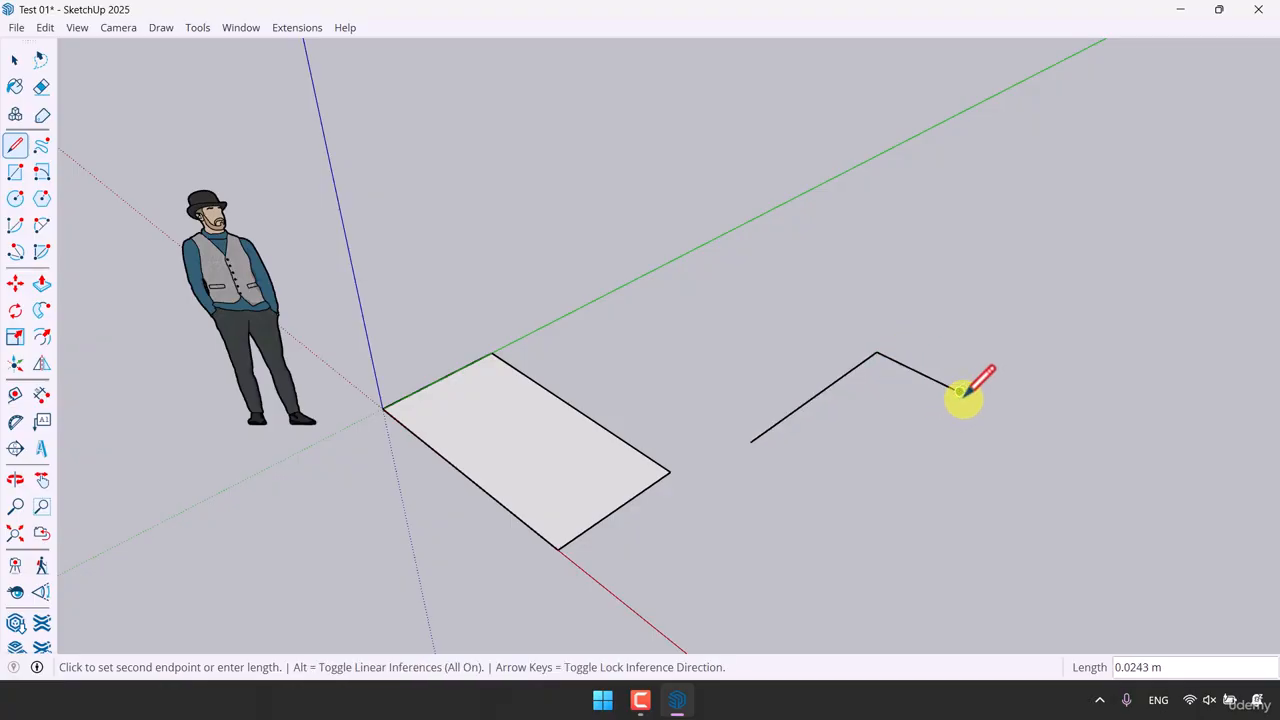
click(1091, 284)
click(1185, 321)
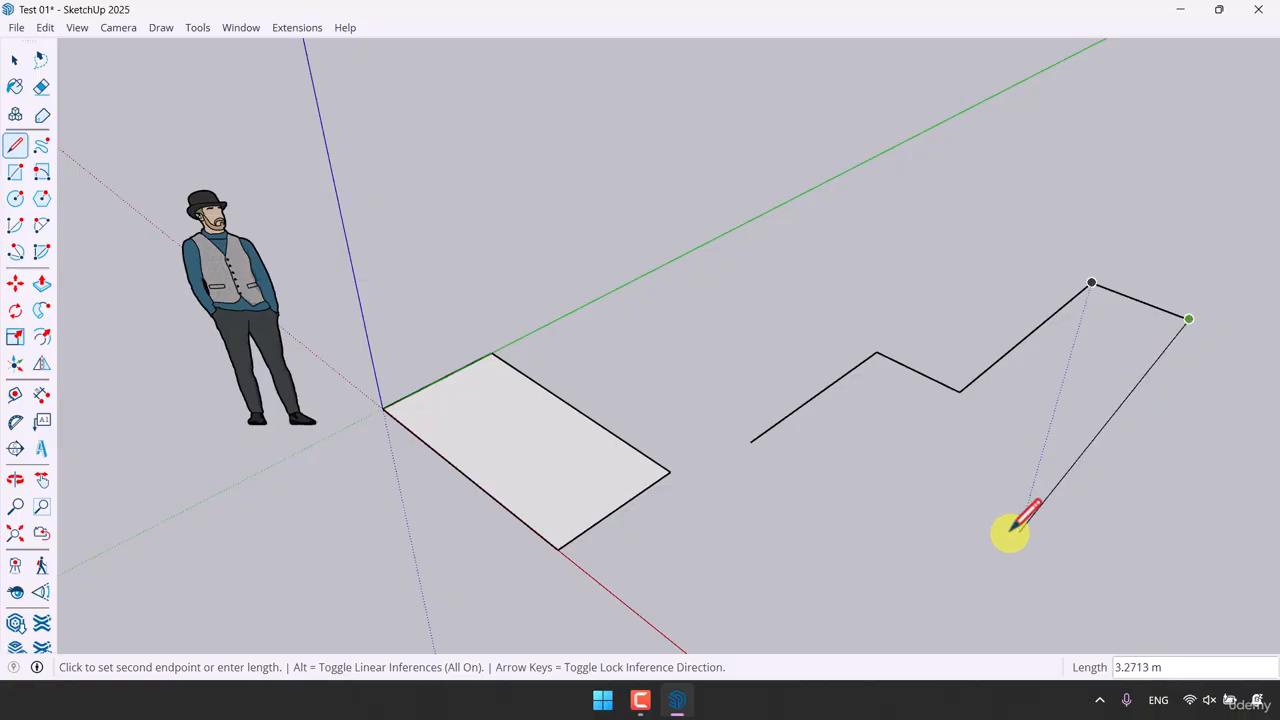
click(981, 526)
Step: Extend the line chain with more segments, including a vertical edge, and exit the Line tool
scroll(771, 309, down, 3)
scroll(803, 370, up, 2)
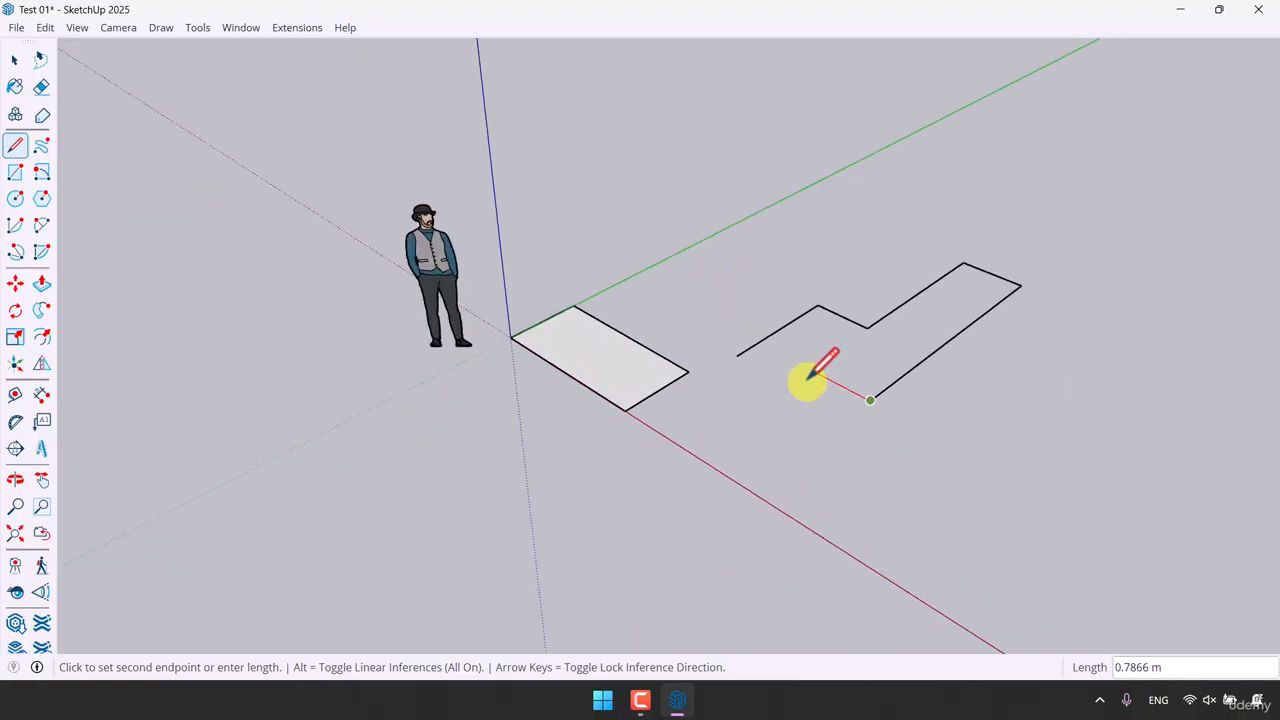
click(813, 372)
click(825, 251)
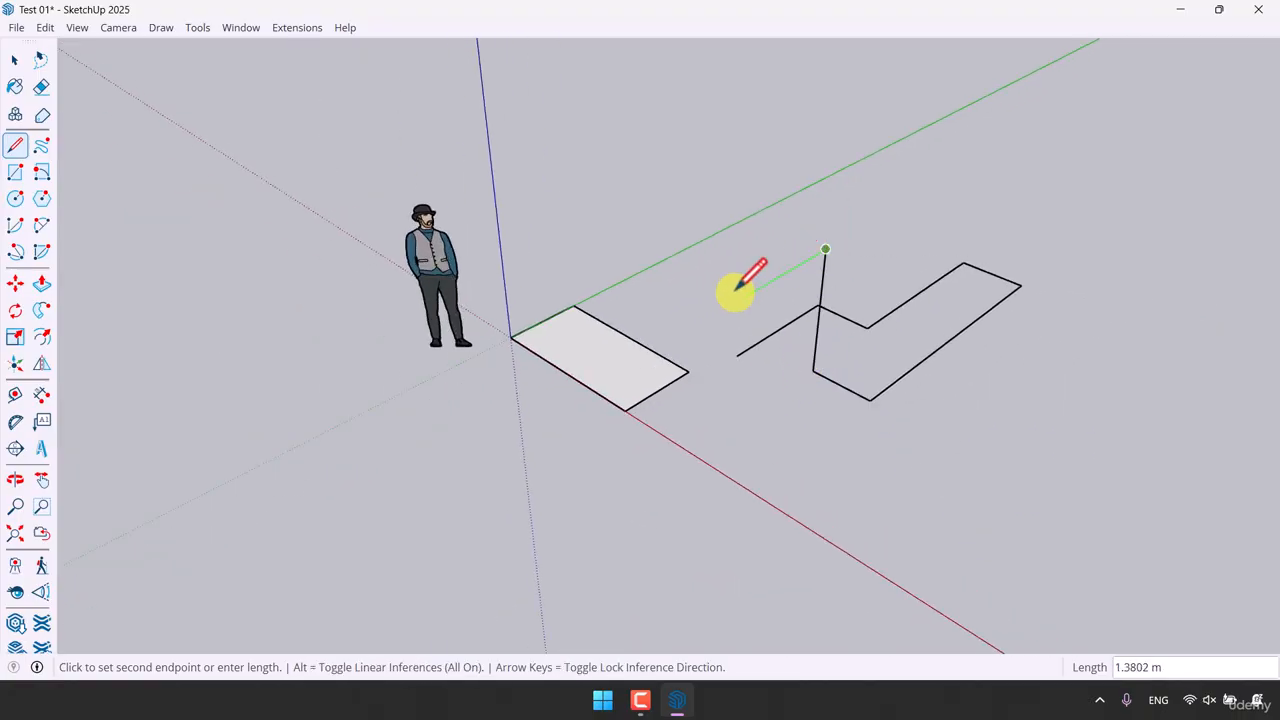
click(738, 298)
click(732, 443)
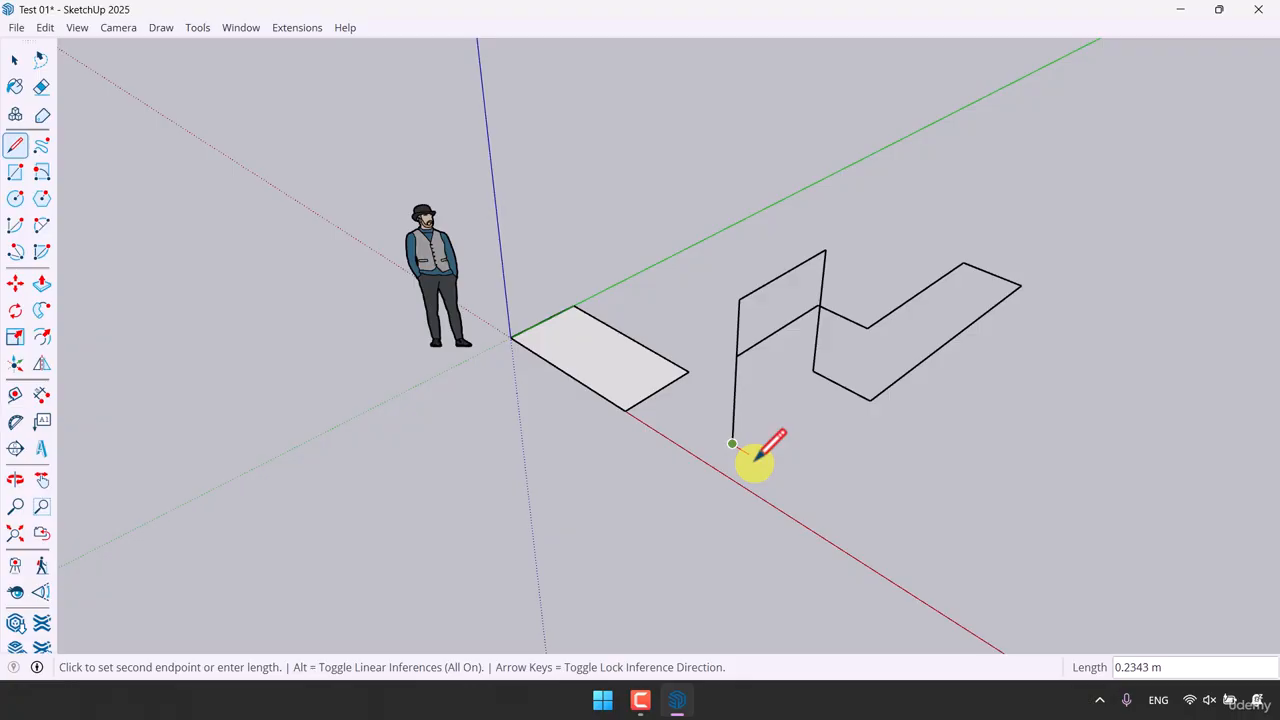
click(830, 503)
click(937, 414)
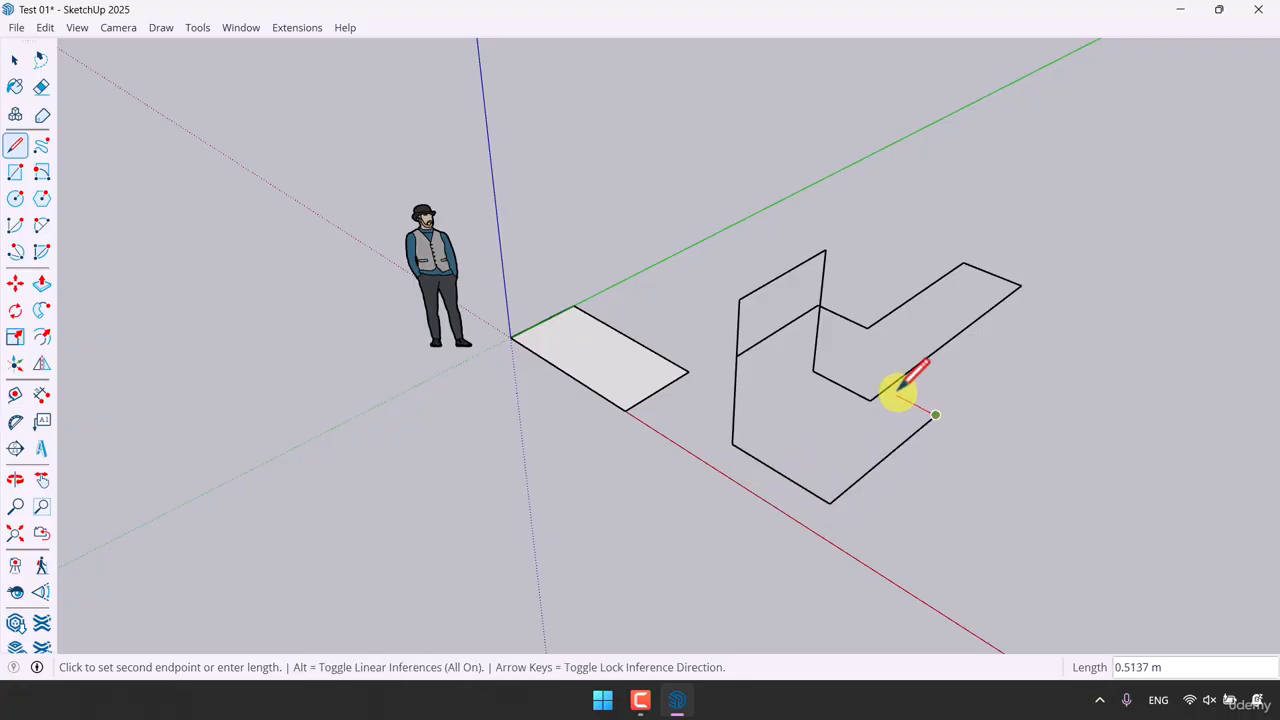
click(1001, 448)
click(1013, 400)
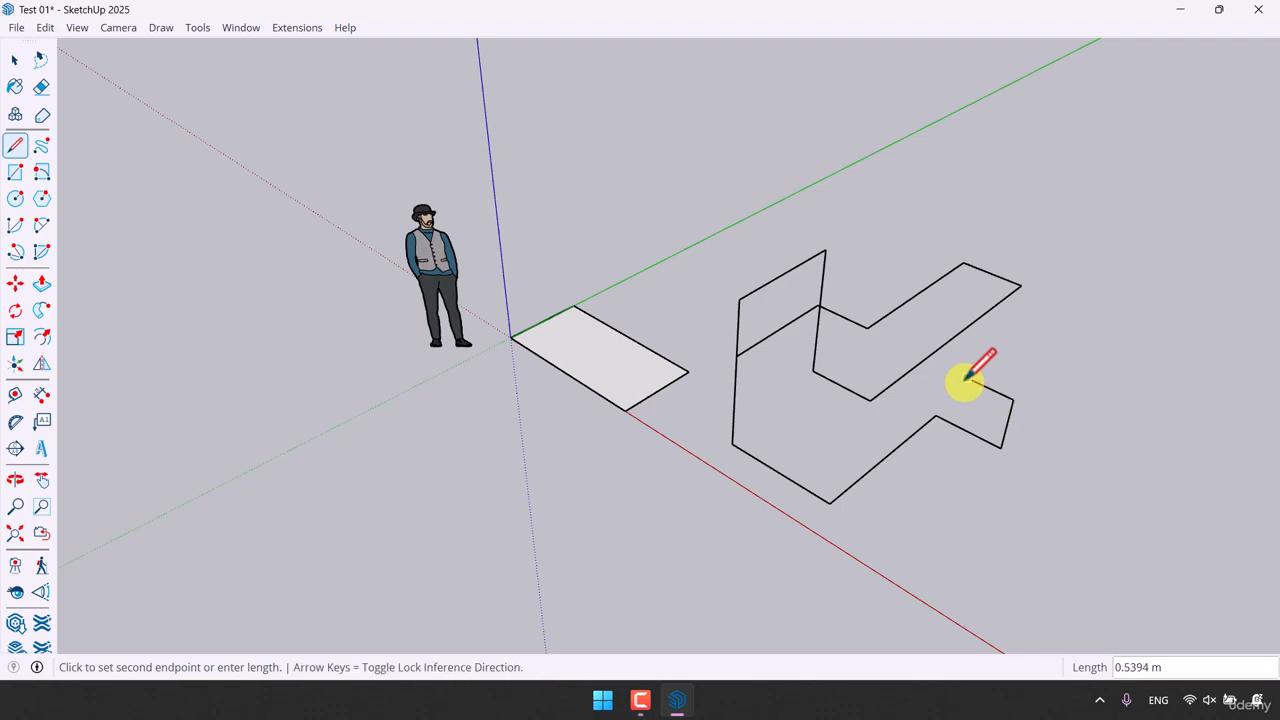
click(968, 377)
key(space)
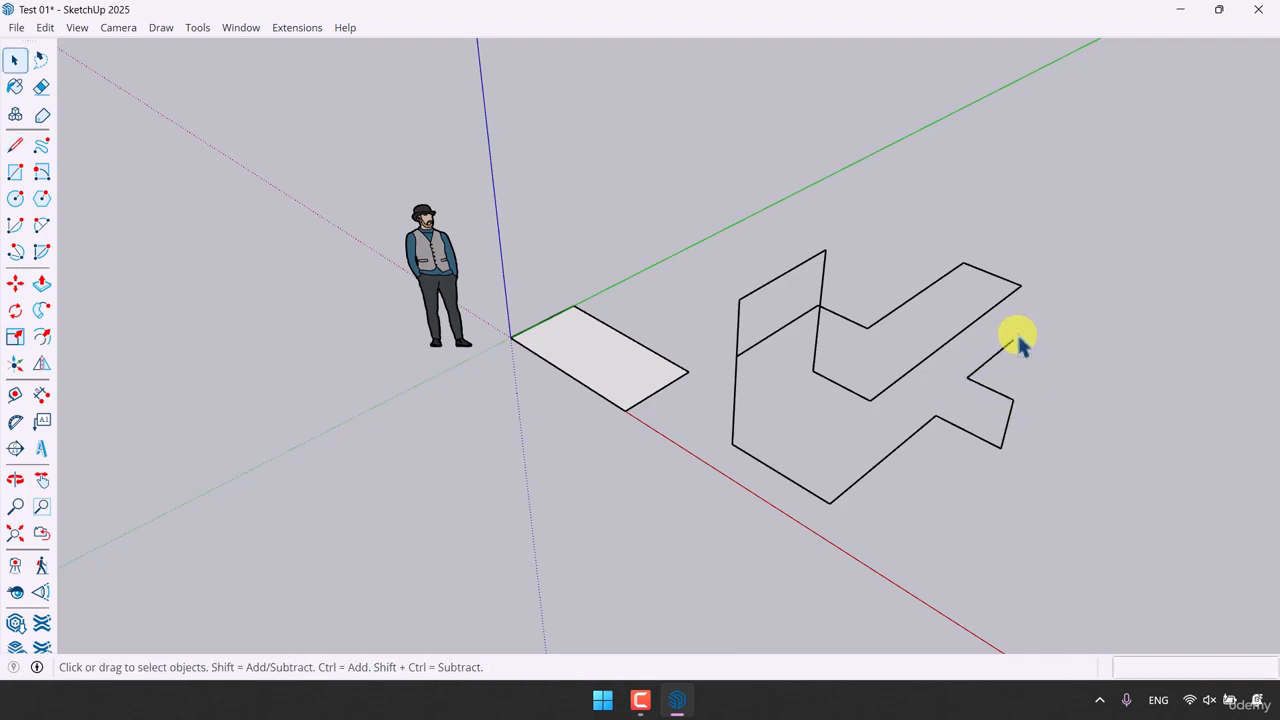
Step: Select one line segment and delete it, then undo the deletion
scroll(1018, 336, up, 3)
mouse_move(856, 434)
middle_down()
mouse_move(1151, 350)
mouse_move(1144, 245)
mouse_move(914, 183)
mouse_move(686, 234)
mouse_move(429, 337)
mouse_move(826, 289)
mouse_move(869, 186)
mouse_move(646, 177)
mouse_move(480, 231)
mouse_move(360, 389)
mouse_move(737, 429)
mouse_move(829, 409)
mouse_move(712, 410)
middle_up()
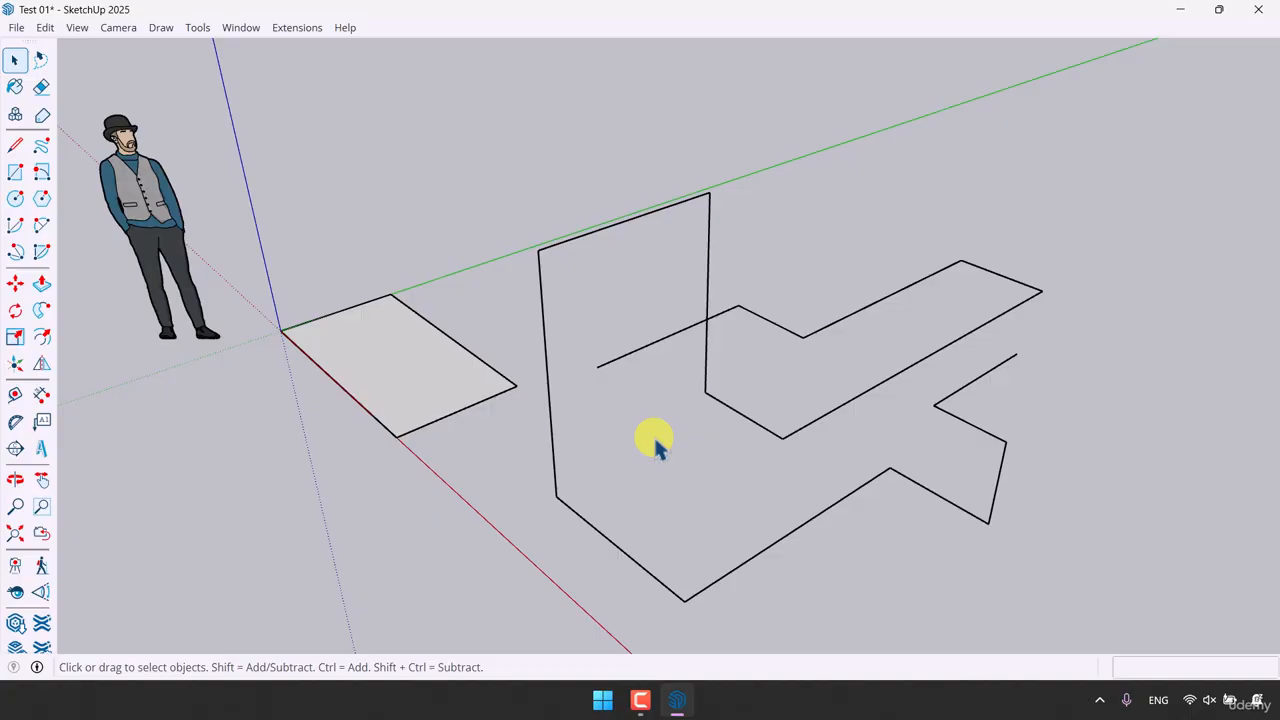
scroll(655, 445, down, 3)
scroll(765, 443, up, 1)
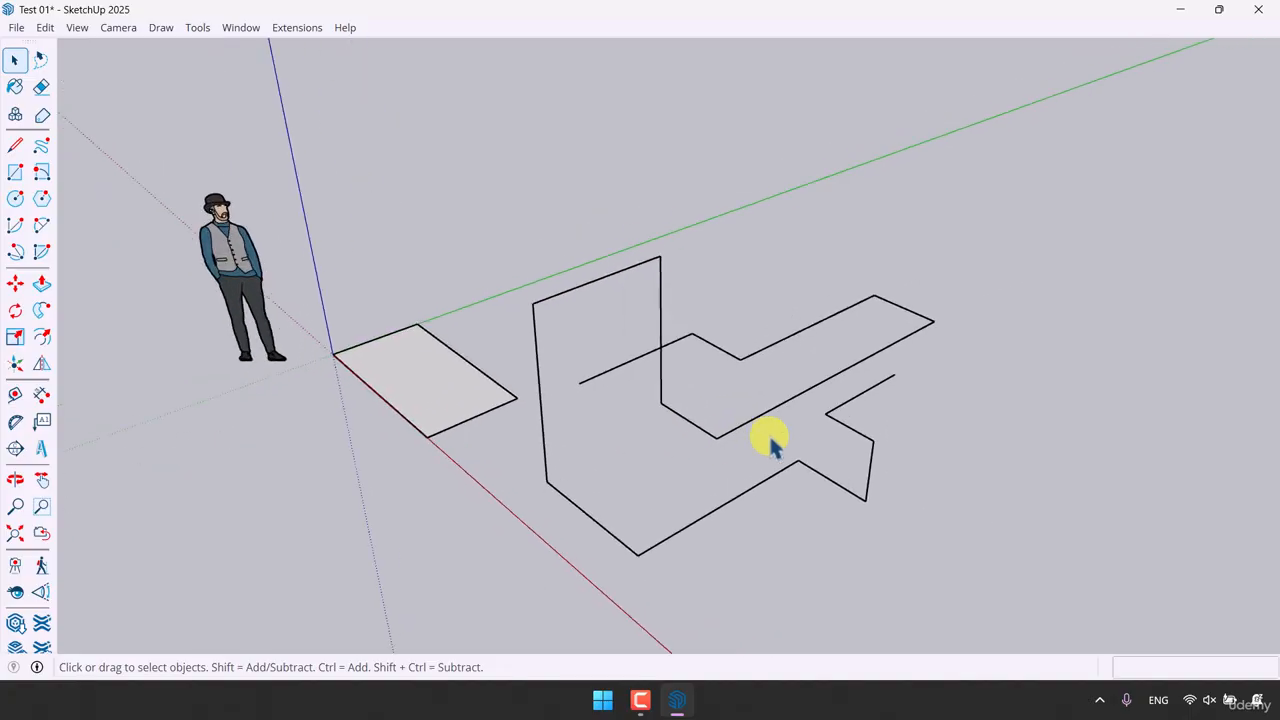
click(704, 431)
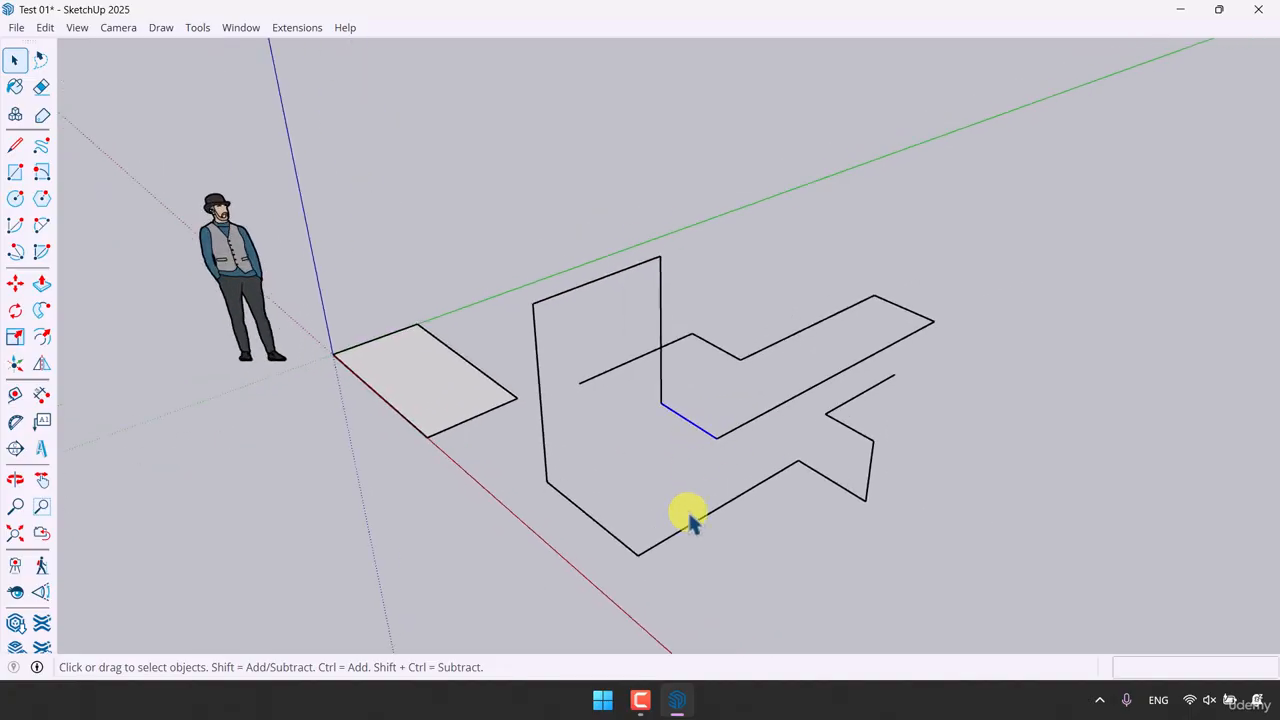
key(Delete)
key(ctrl+z)
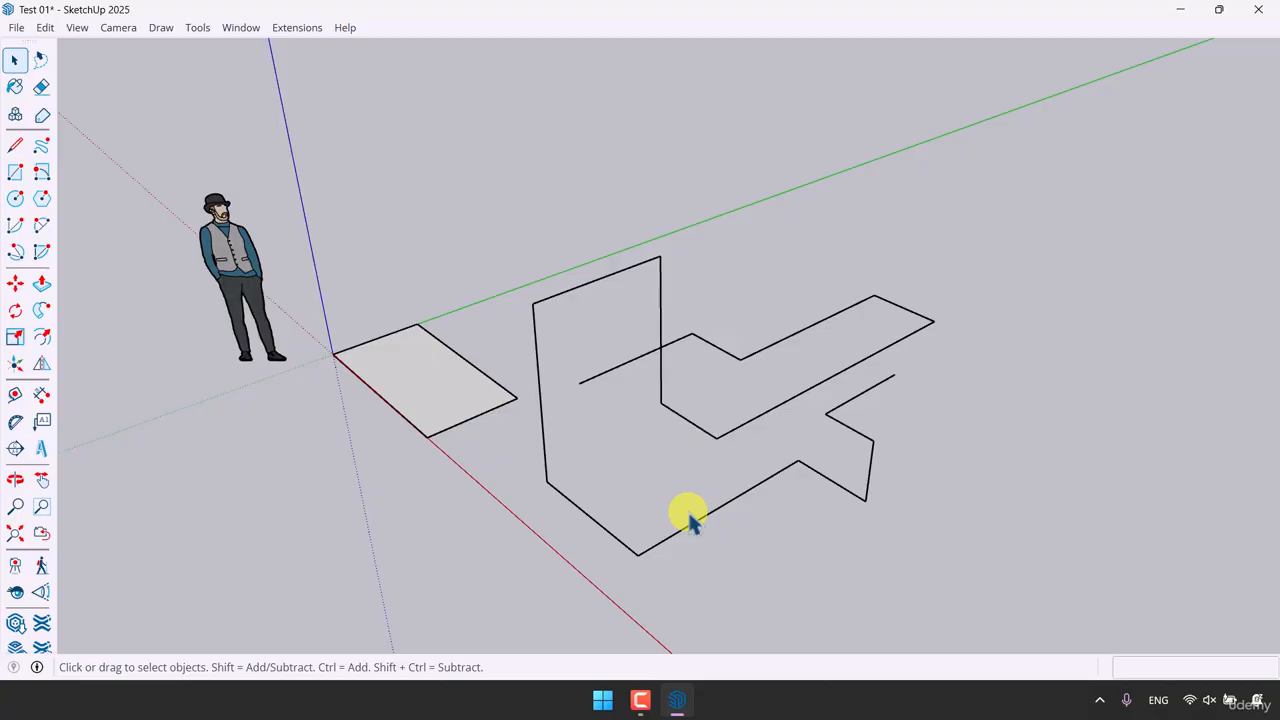
Step: Erase several line segments and two of the rectangle's edges with the Eraser tool
click(42, 88)
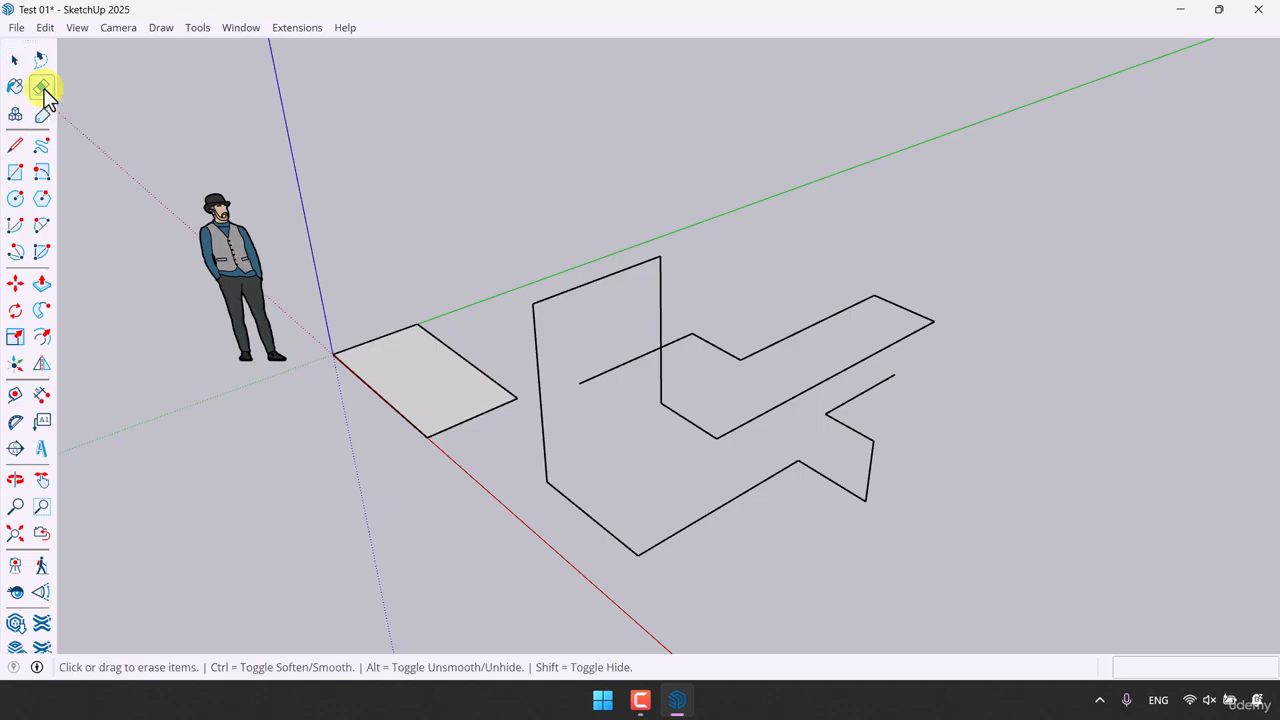
click(690, 420)
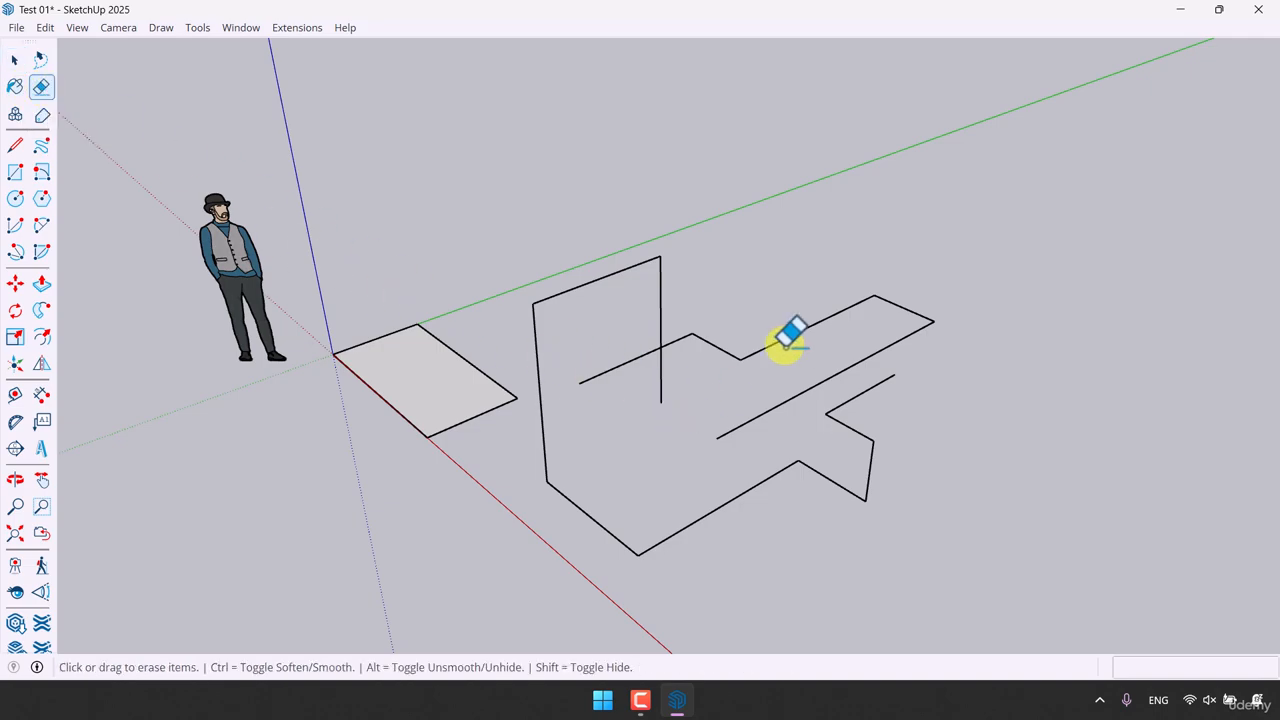
click(774, 342)
click(443, 343)
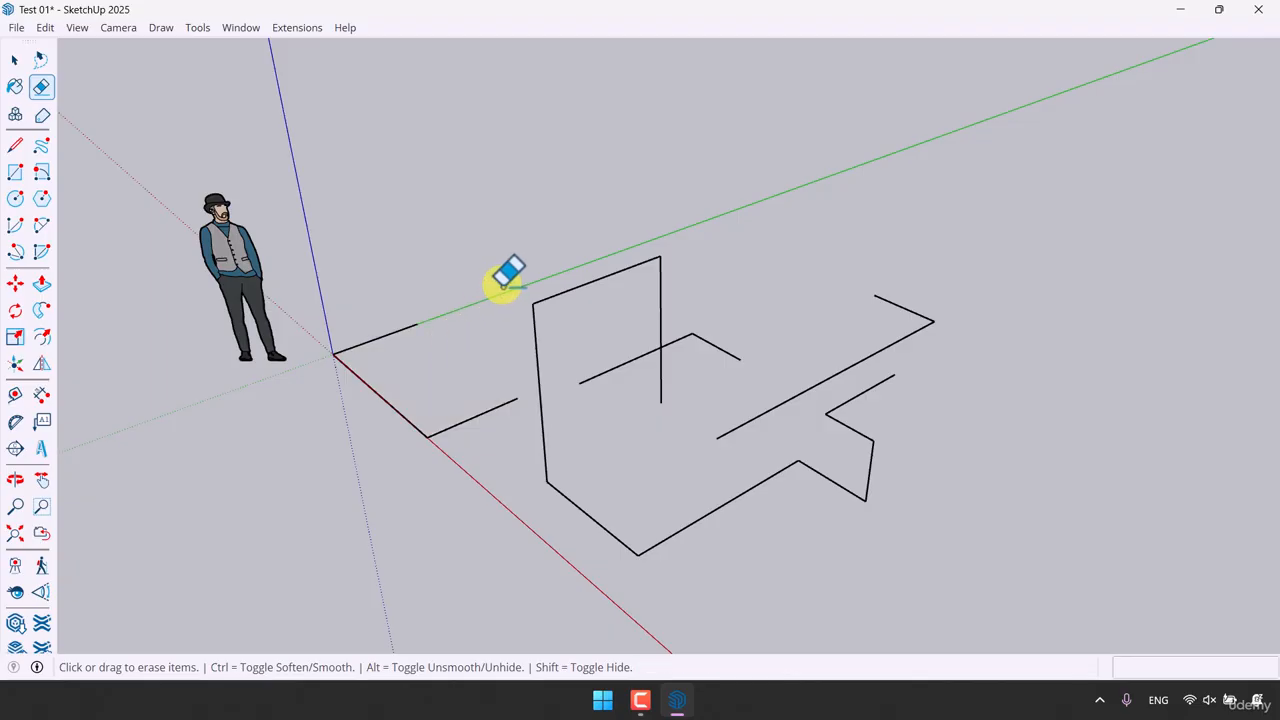
click(571, 289)
click(668, 374)
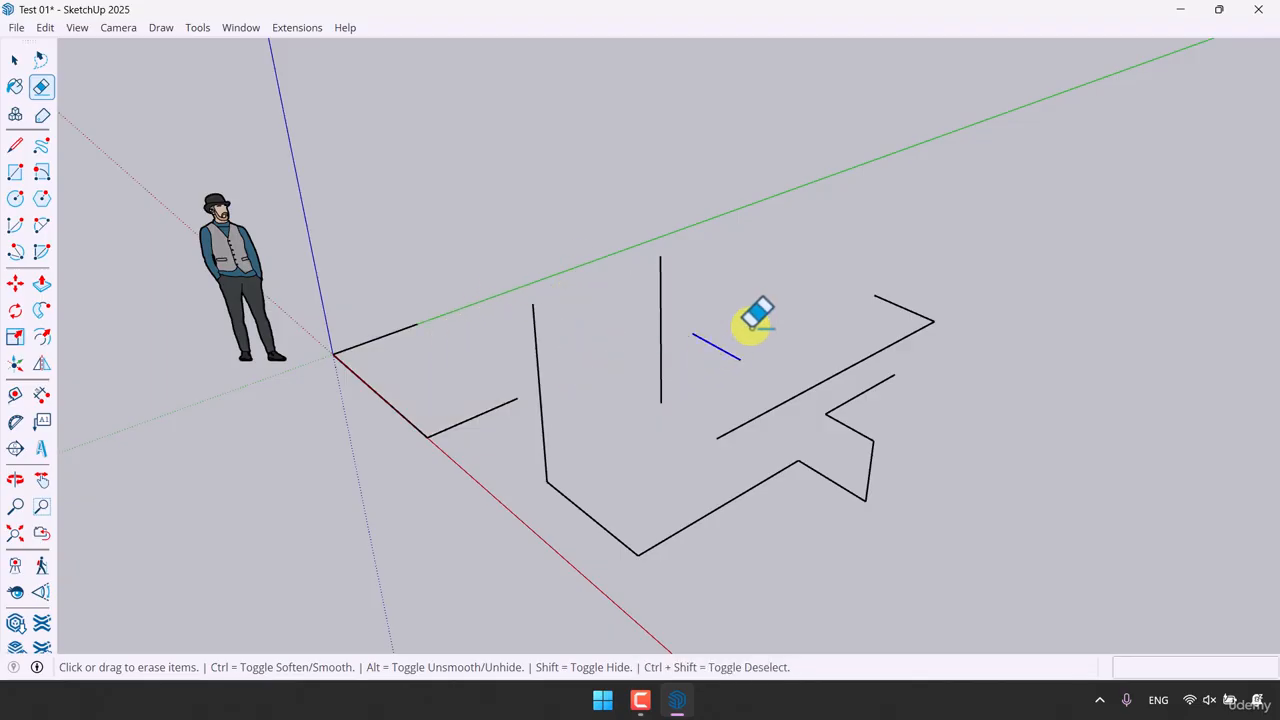
click(748, 326)
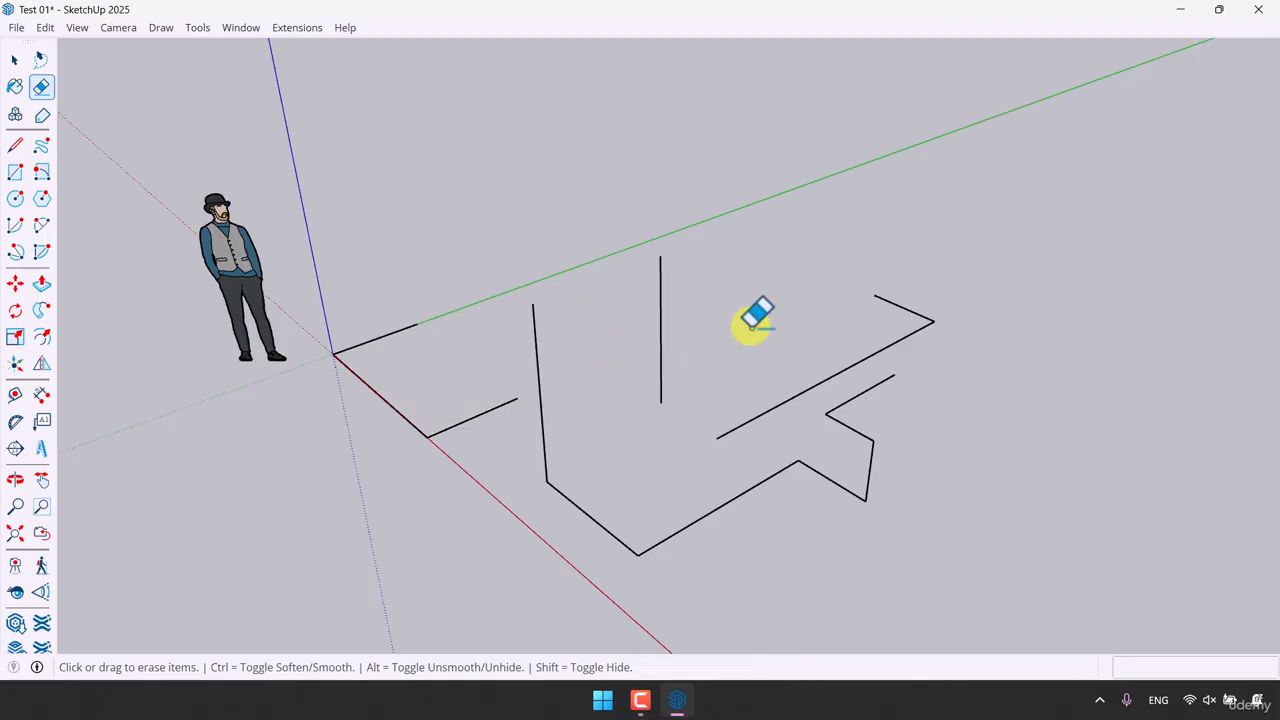
key(space)
Step: Sketch a long looping curve beside the lines with the Freehand tool
scroll(720, 340, down, 2)
middle_drag(700, 357, 908, 343)
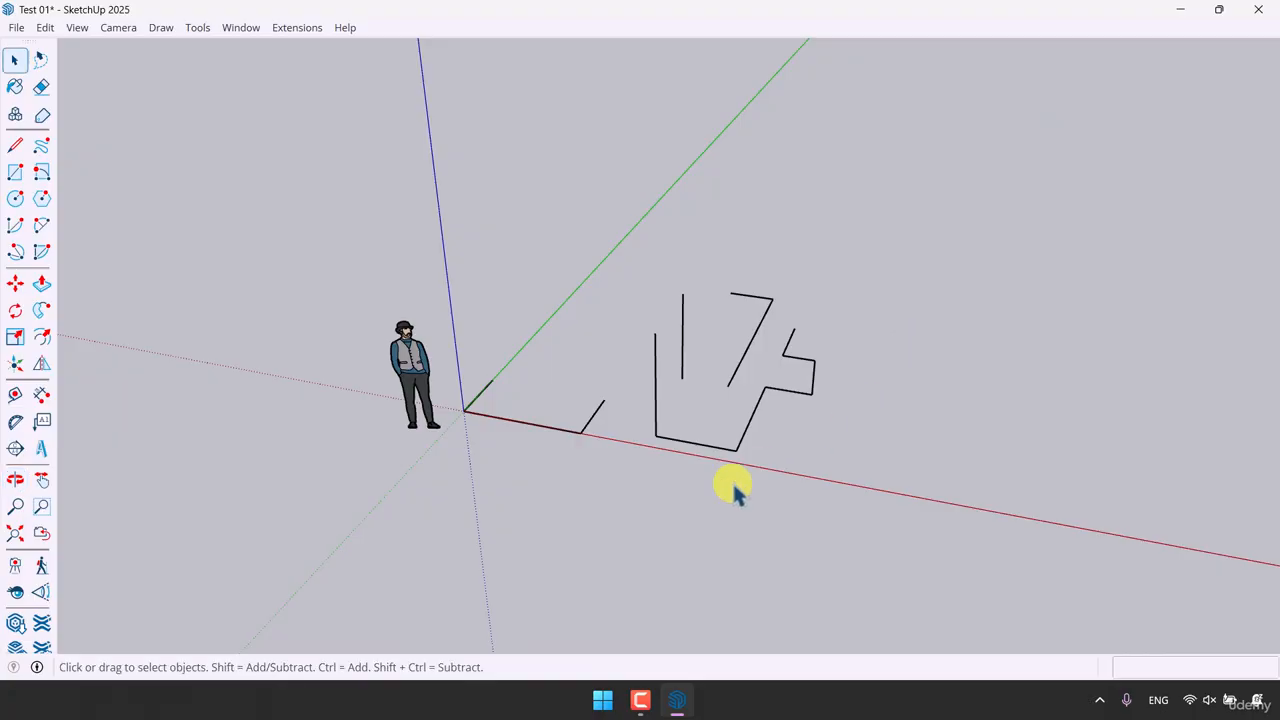
scroll(568, 335, up, 2)
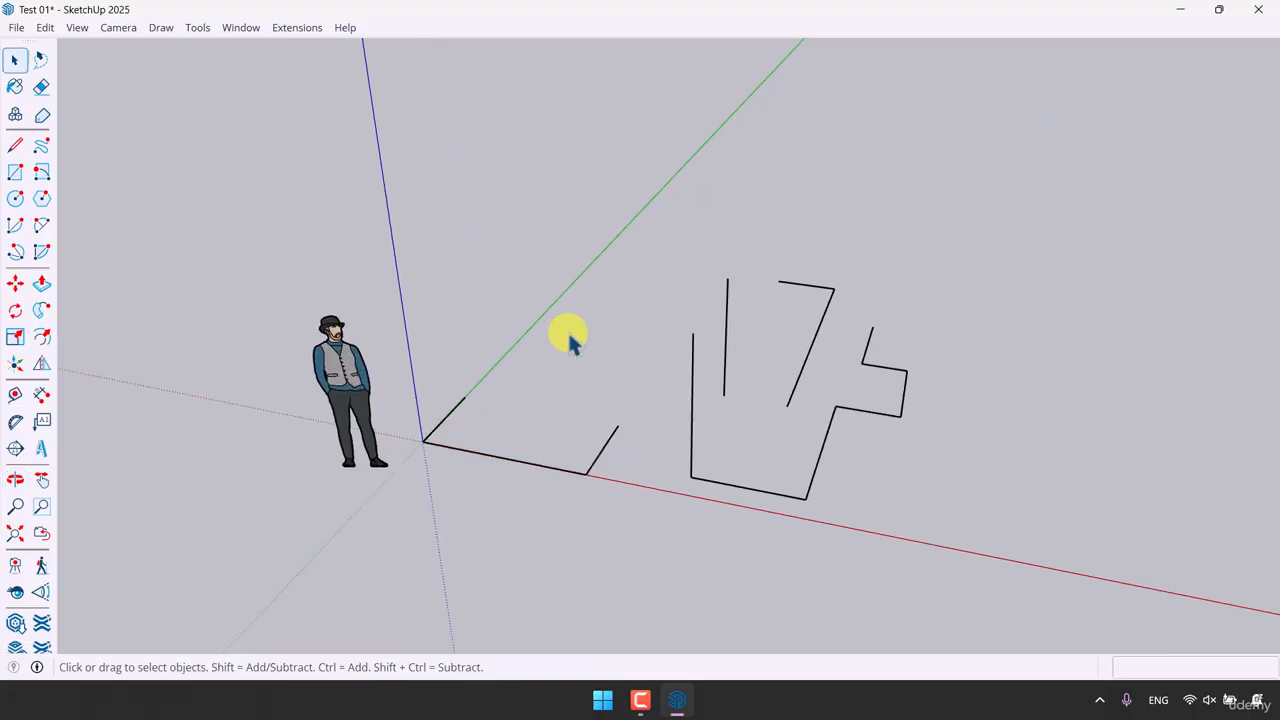
click(50, 149)
mouse_move(1015, 411)
mouse_down()
mouse_move(955, 292)
mouse_move(925, 143)
mouse_move(1200, 463)
mouse_move(1163, 109)
mouse_up()
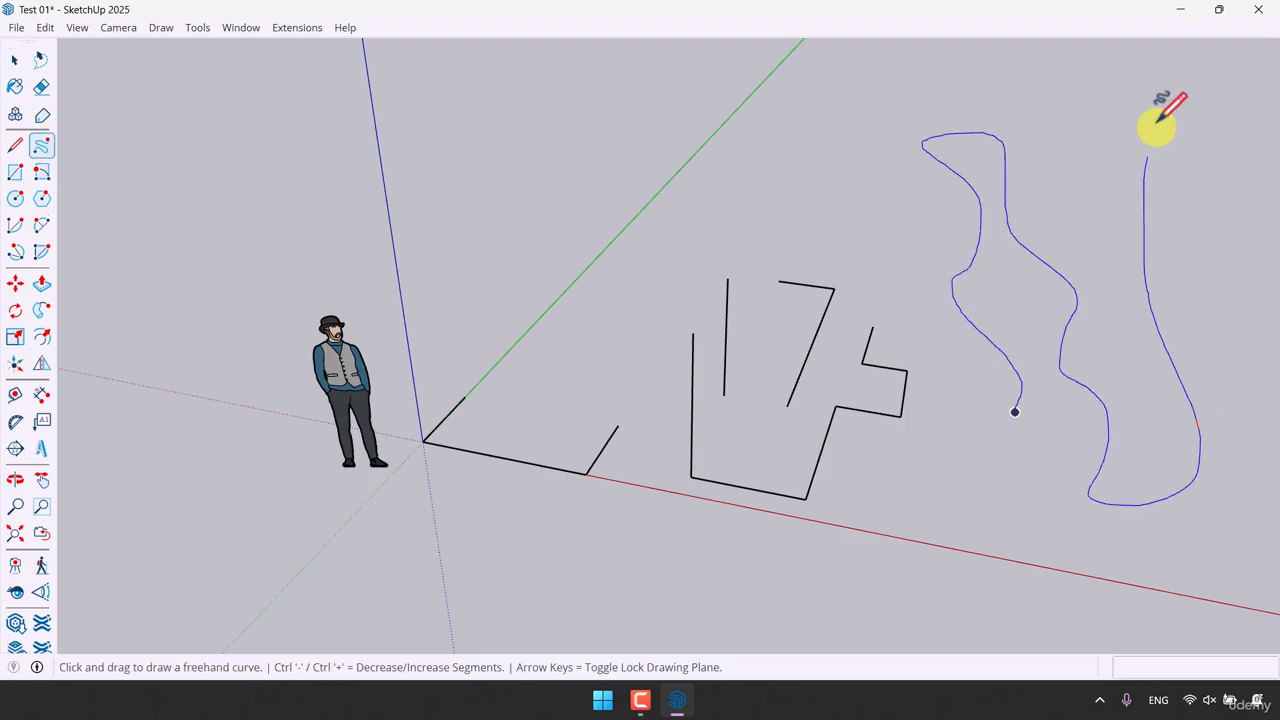
Step: Sketch more freehand strokes, then undo the freehand drawing
scroll(880, 312, down, 3)
mouse_move(880, 312)
middle_down()
mouse_move(743, 154)
mouse_move(534, 163)
mouse_move(409, 197)
mouse_move(557, 342)
mouse_move(823, 403)
mouse_move(874, 443)
middle_up()
mouse_move(878, 448)
mouse_down()
mouse_move(786, 366)
mouse_move(868, 347)
mouse_move(874, 566)
mouse_move(950, 600)
mouse_up()
mouse_move(950, 600)
middle_down()
mouse_move(1049, 531)
mouse_move(1271, 509)
mouse_move(1073, 580)
middle_up()
key(ctrl+z)
key(ctrl+z)
key(ctrl+z)
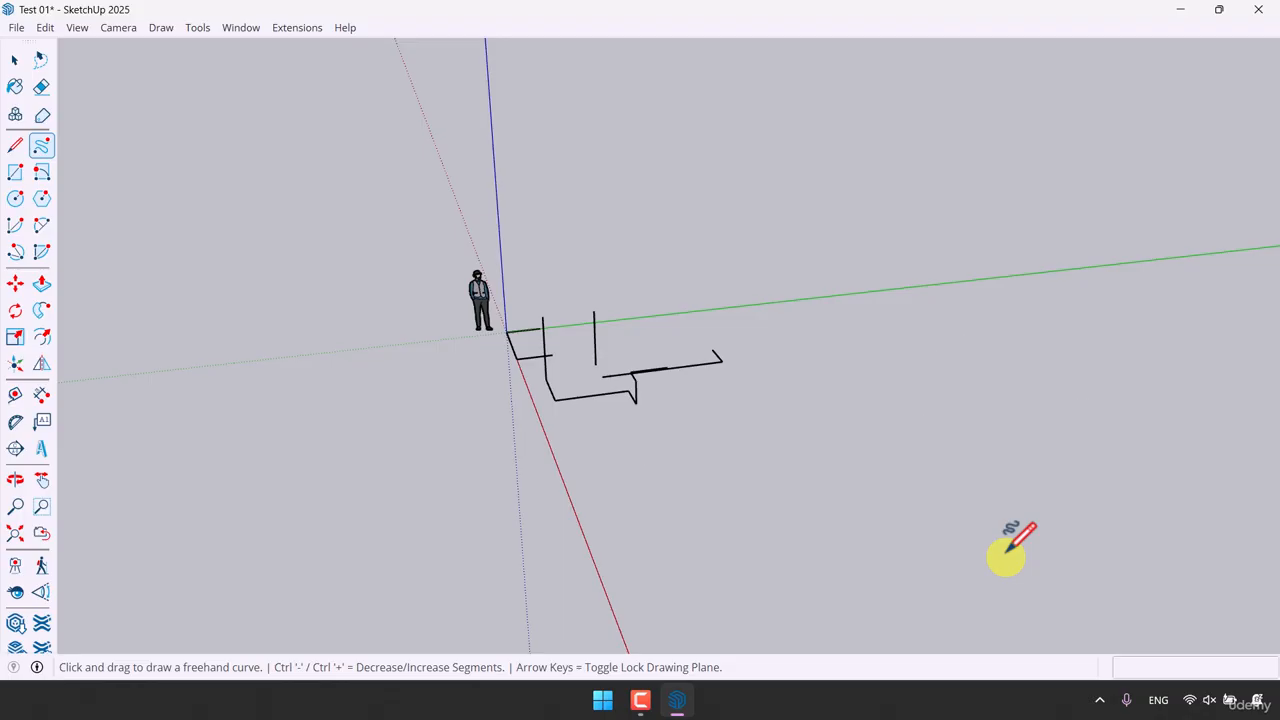
key(space)
scroll(571, 371, up, 2)
middle_drag(571, 371, 786, 371)
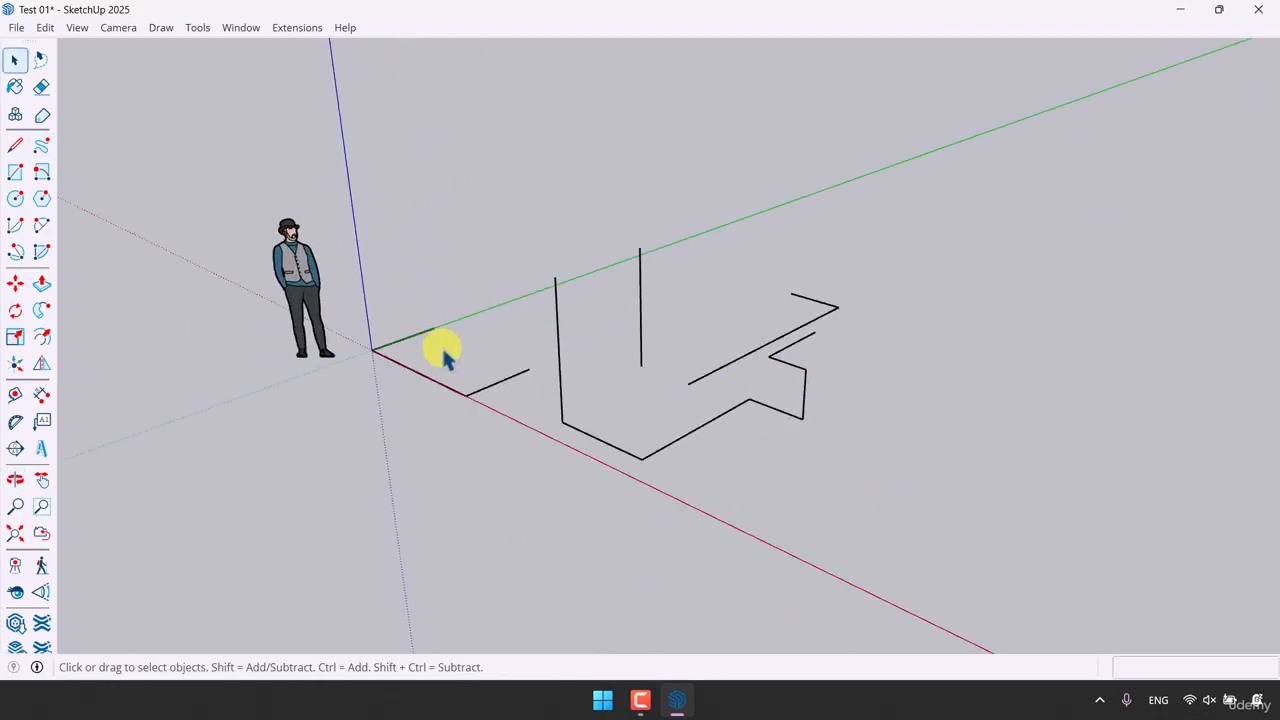
scroll(450, 320, up, 4)
scroll(488, 335, up, 1)
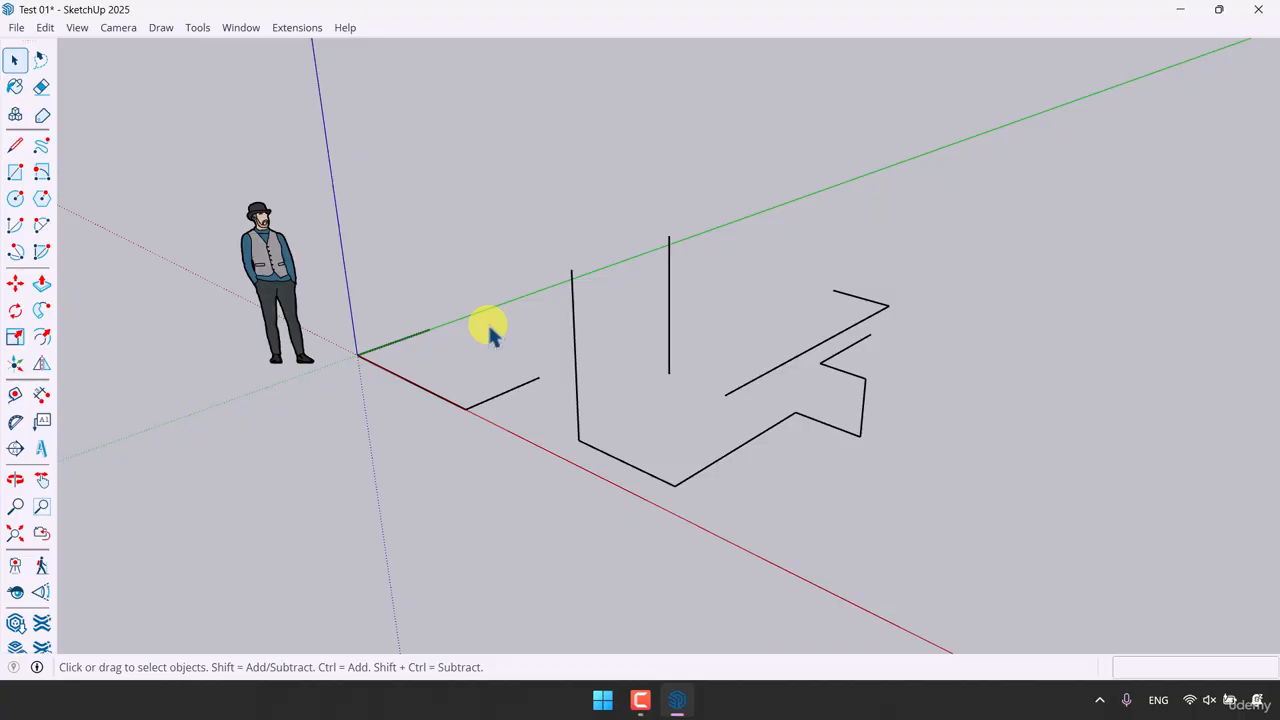
click(642, 700)
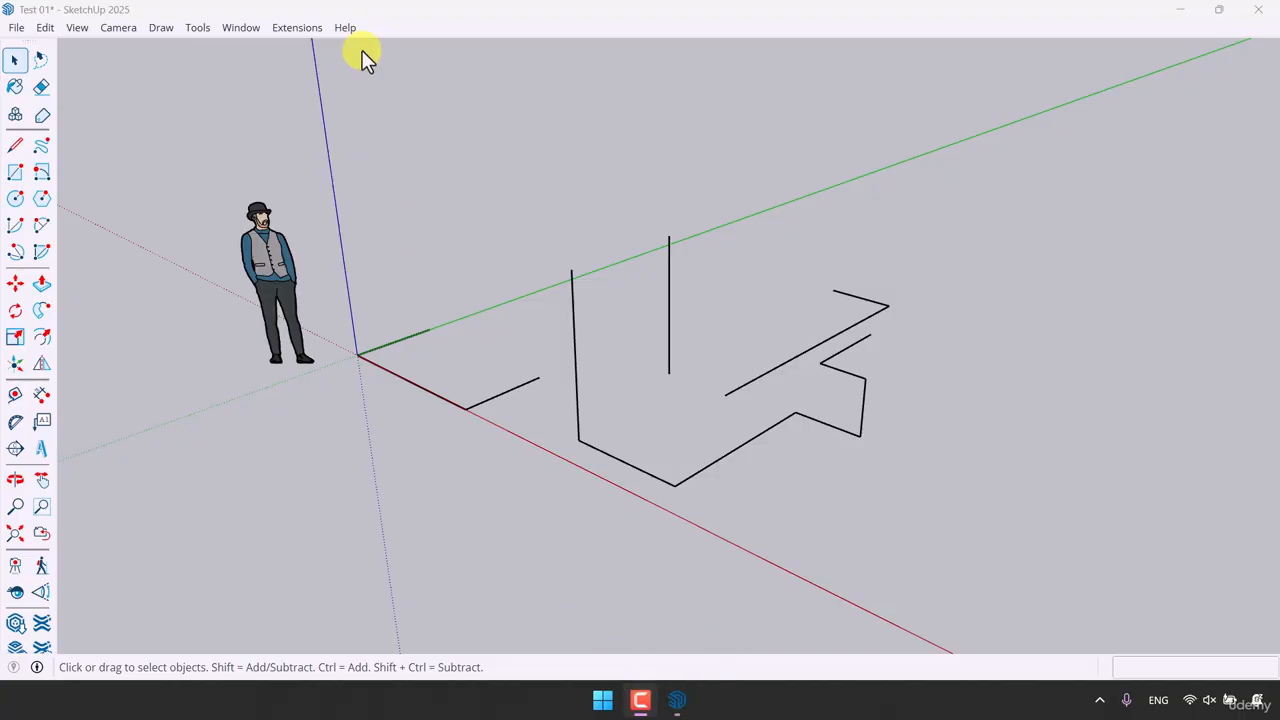